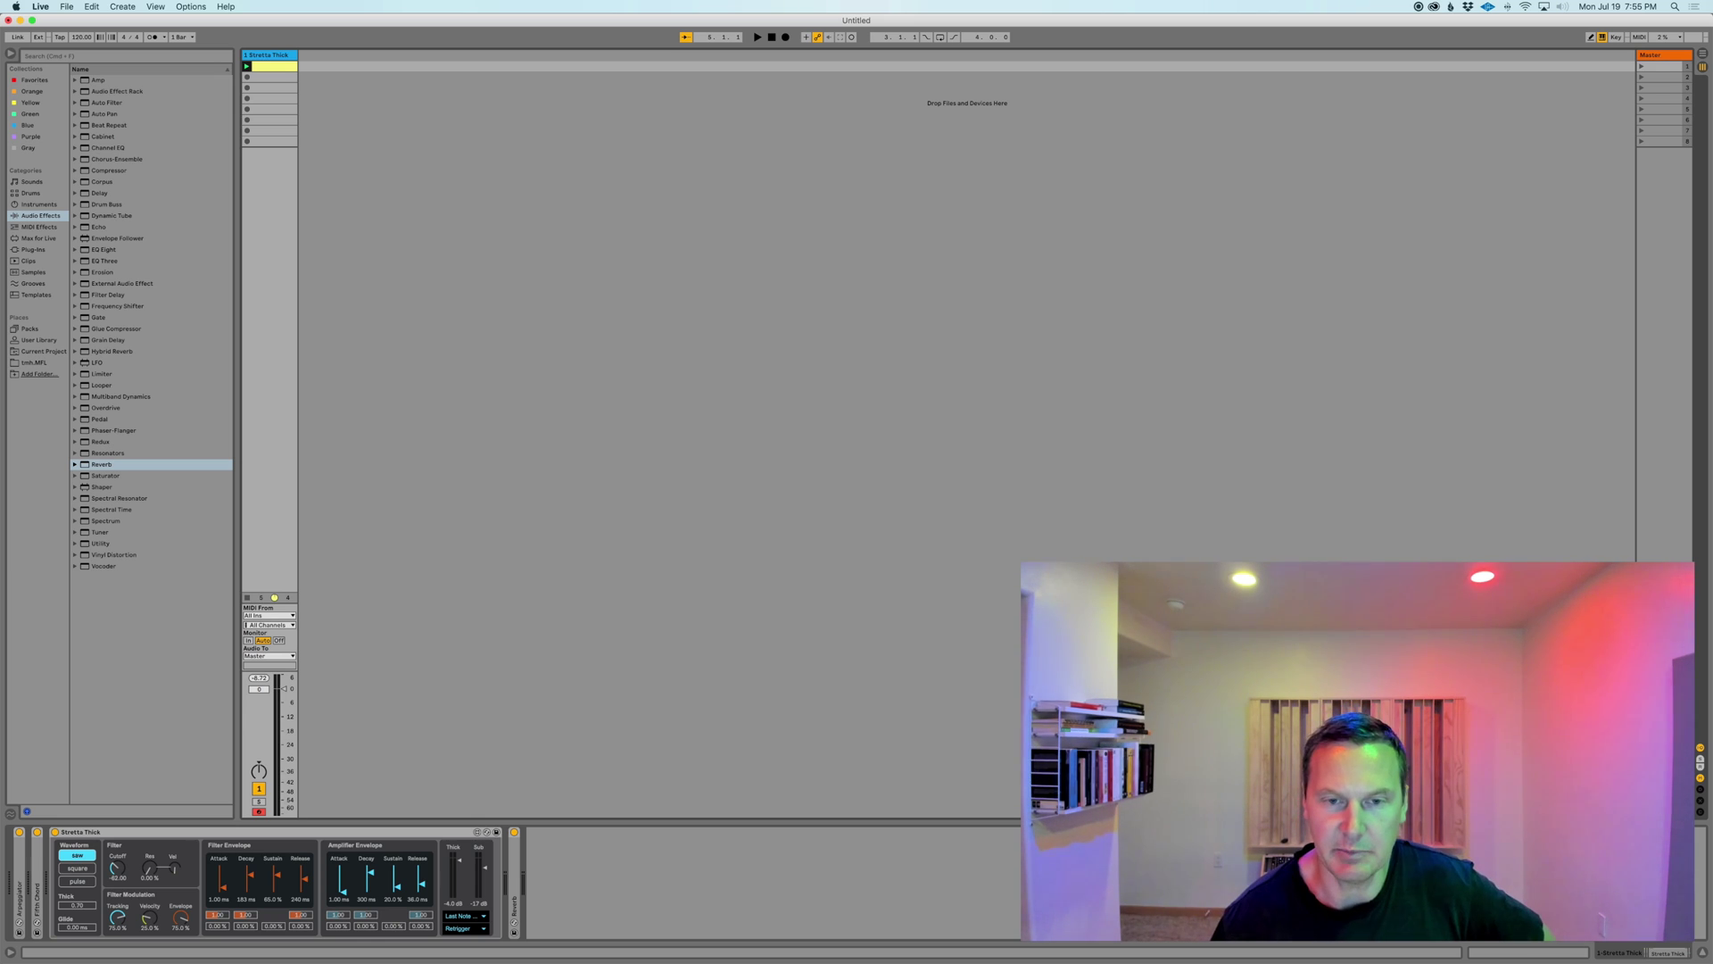
# Open the Stretta Thick device in the Max editor and centre its window over Live
pyautogui.press('super+Tab')
pyautogui.press('super+Tab')
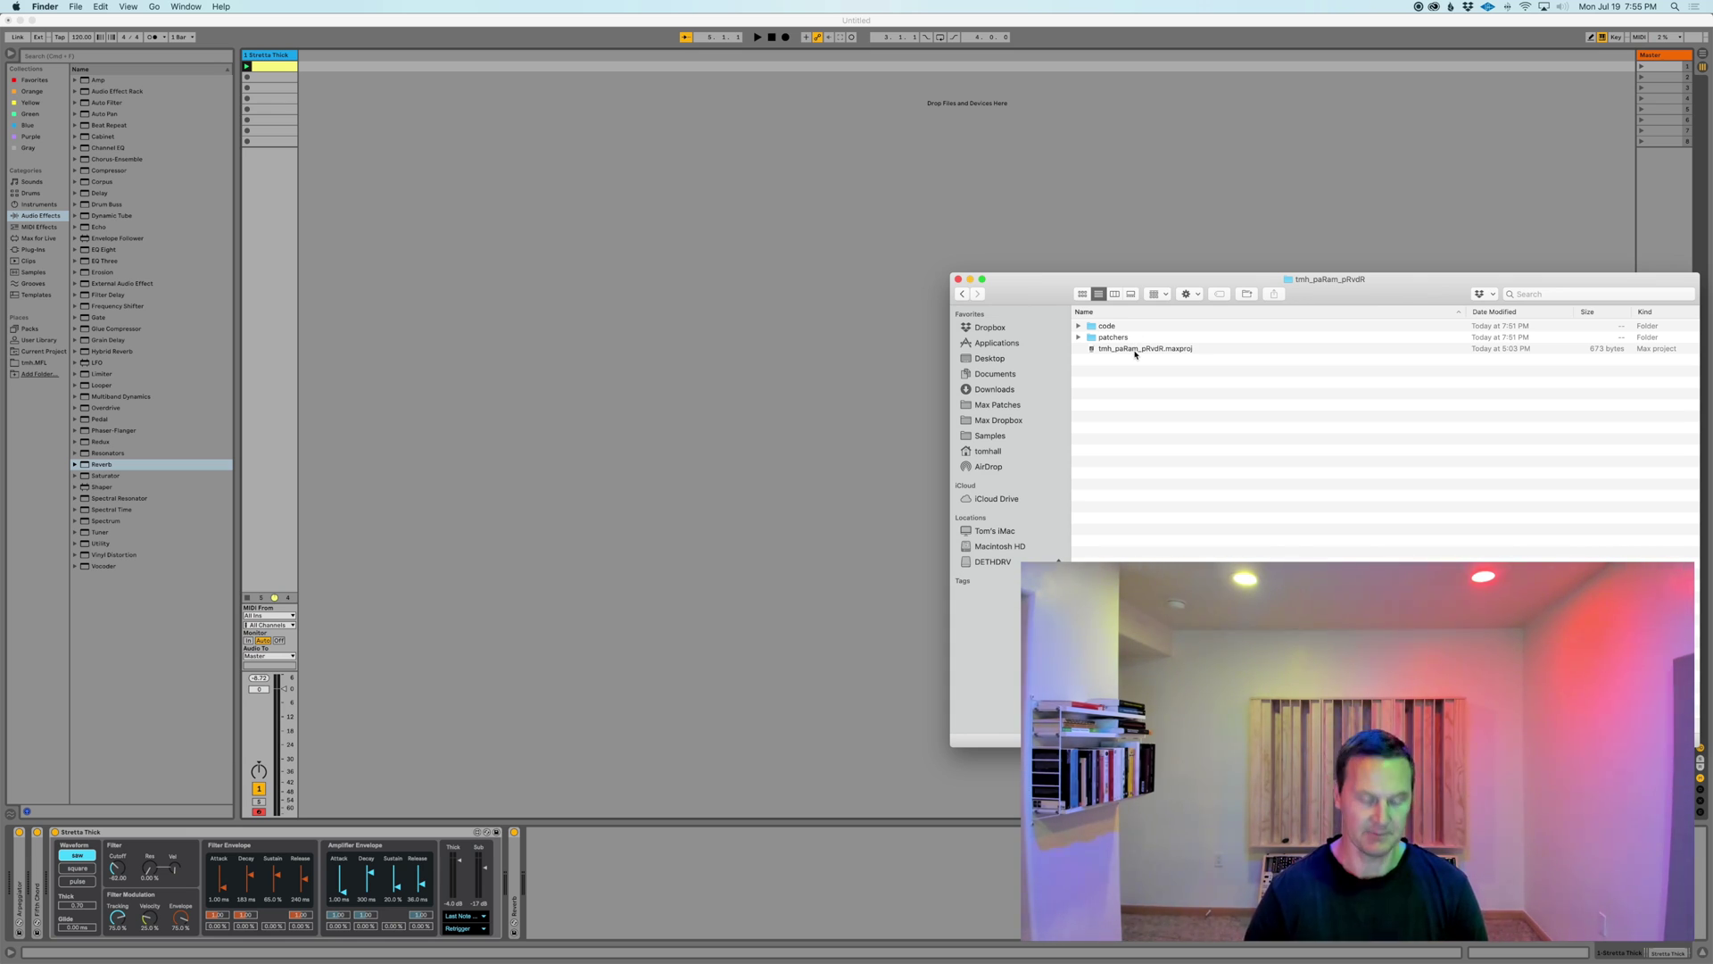
pyautogui.press('super+Tab')
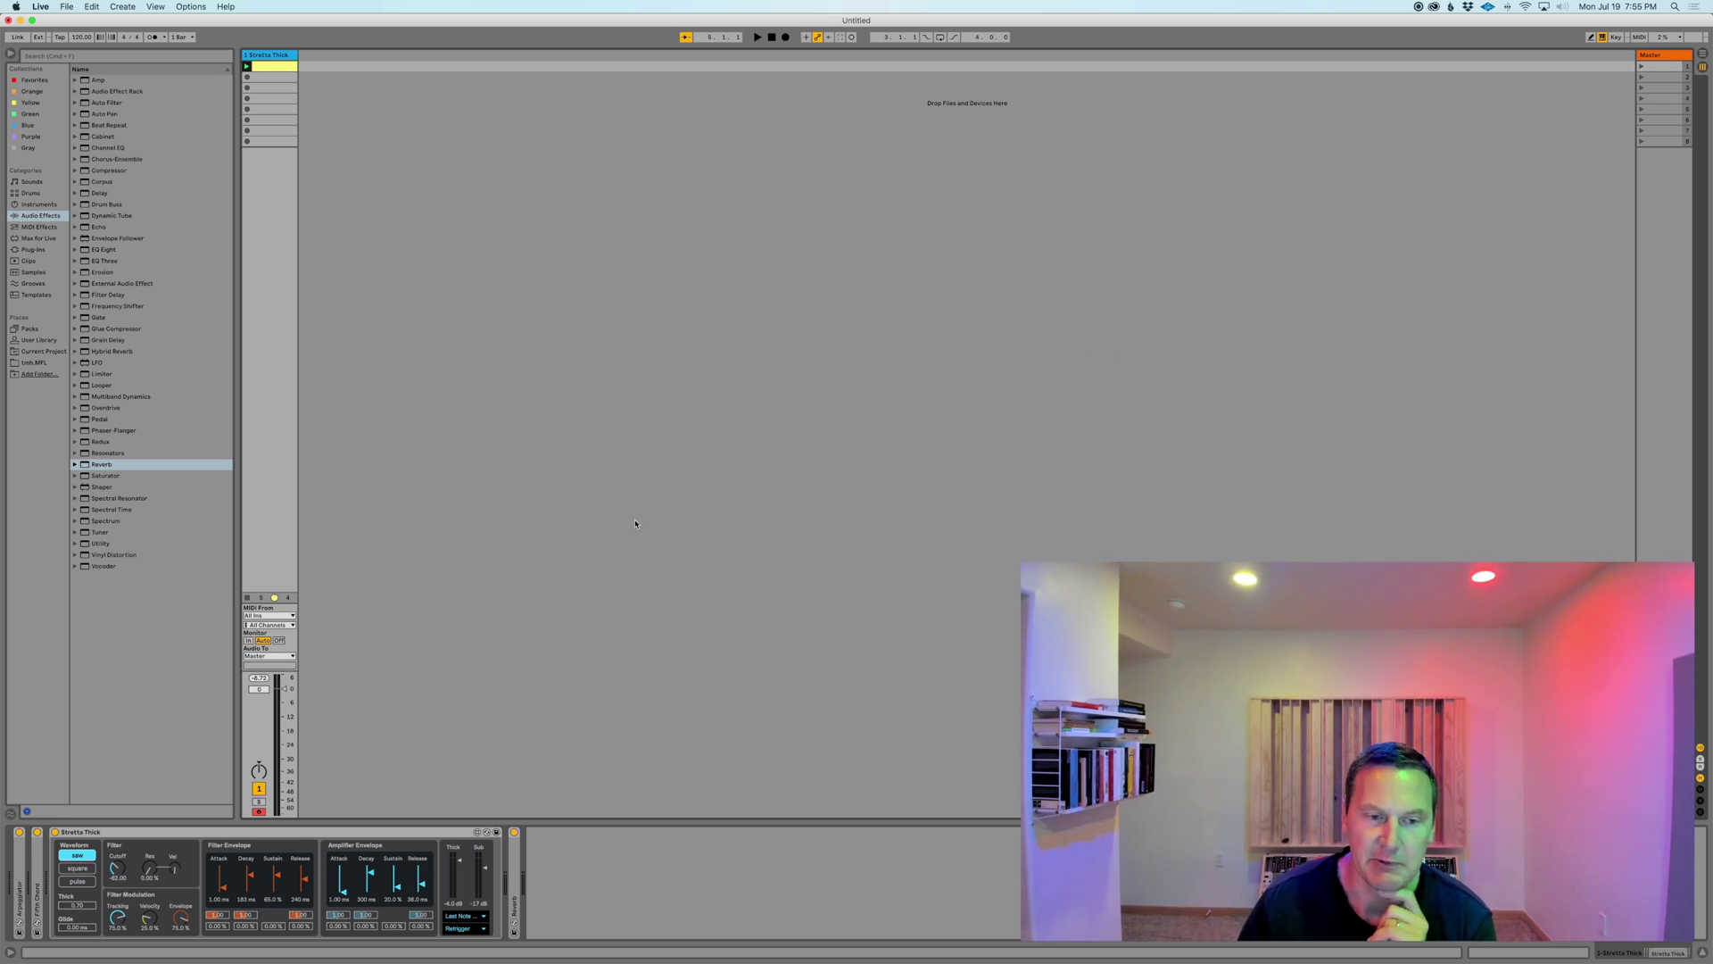
pyautogui.click(478, 832)
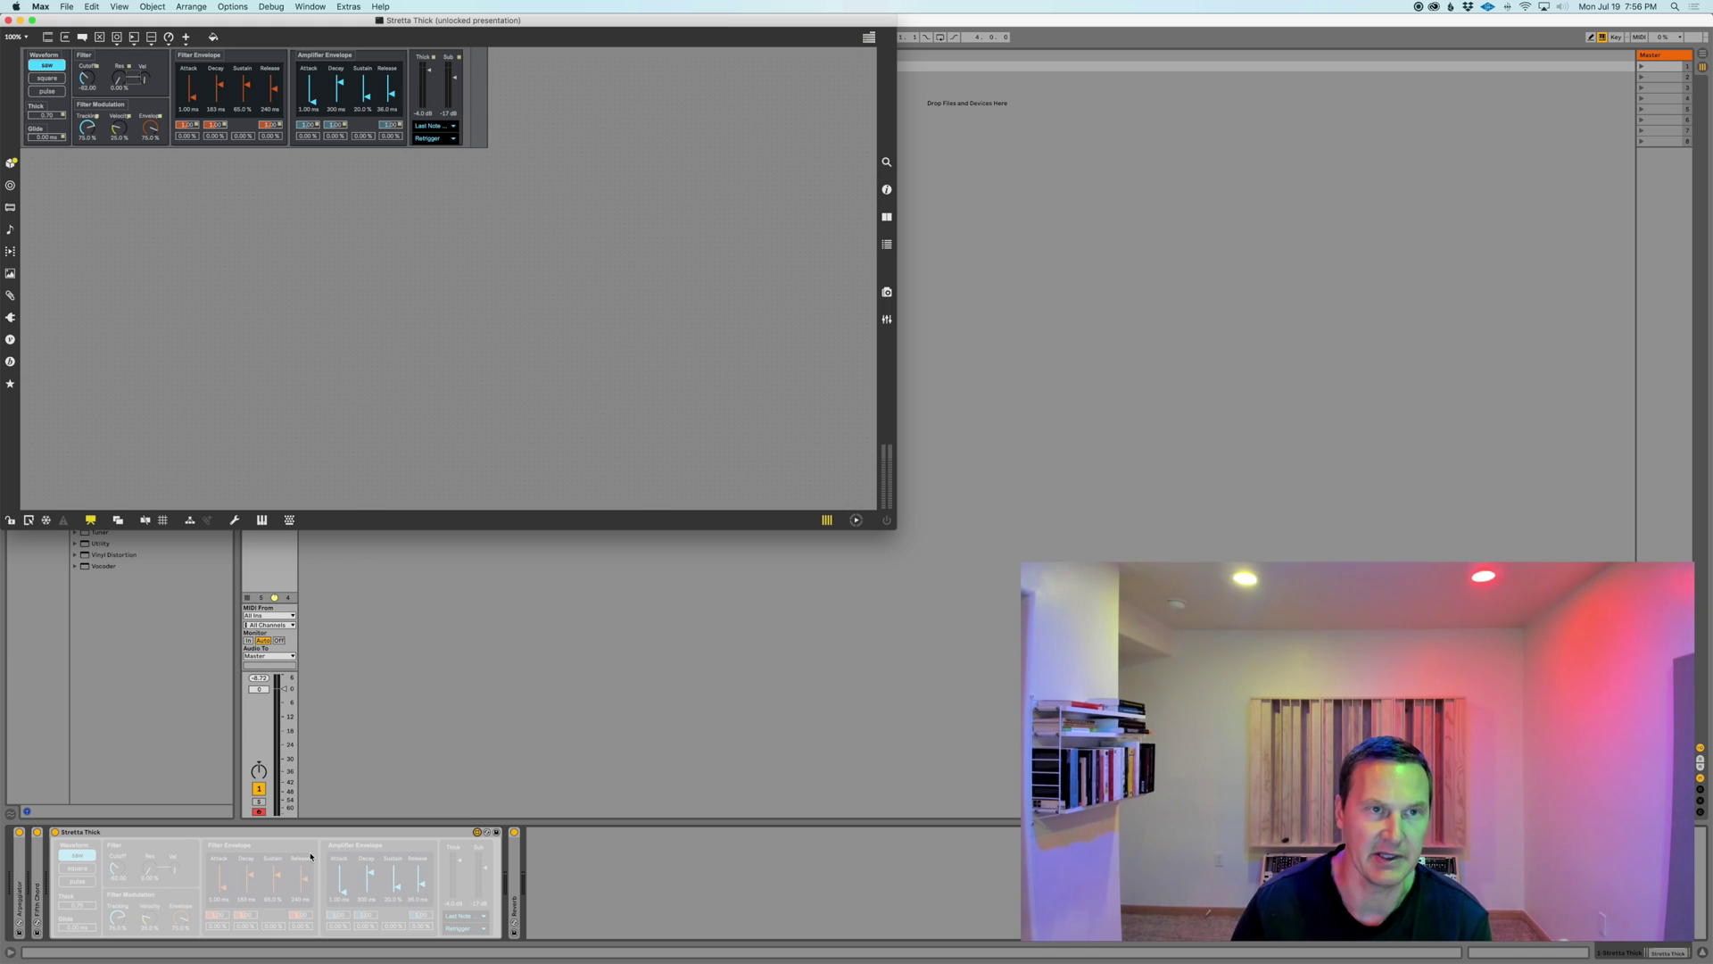
pyautogui.moveTo(500, 25); pyautogui.dragTo(961, 101)
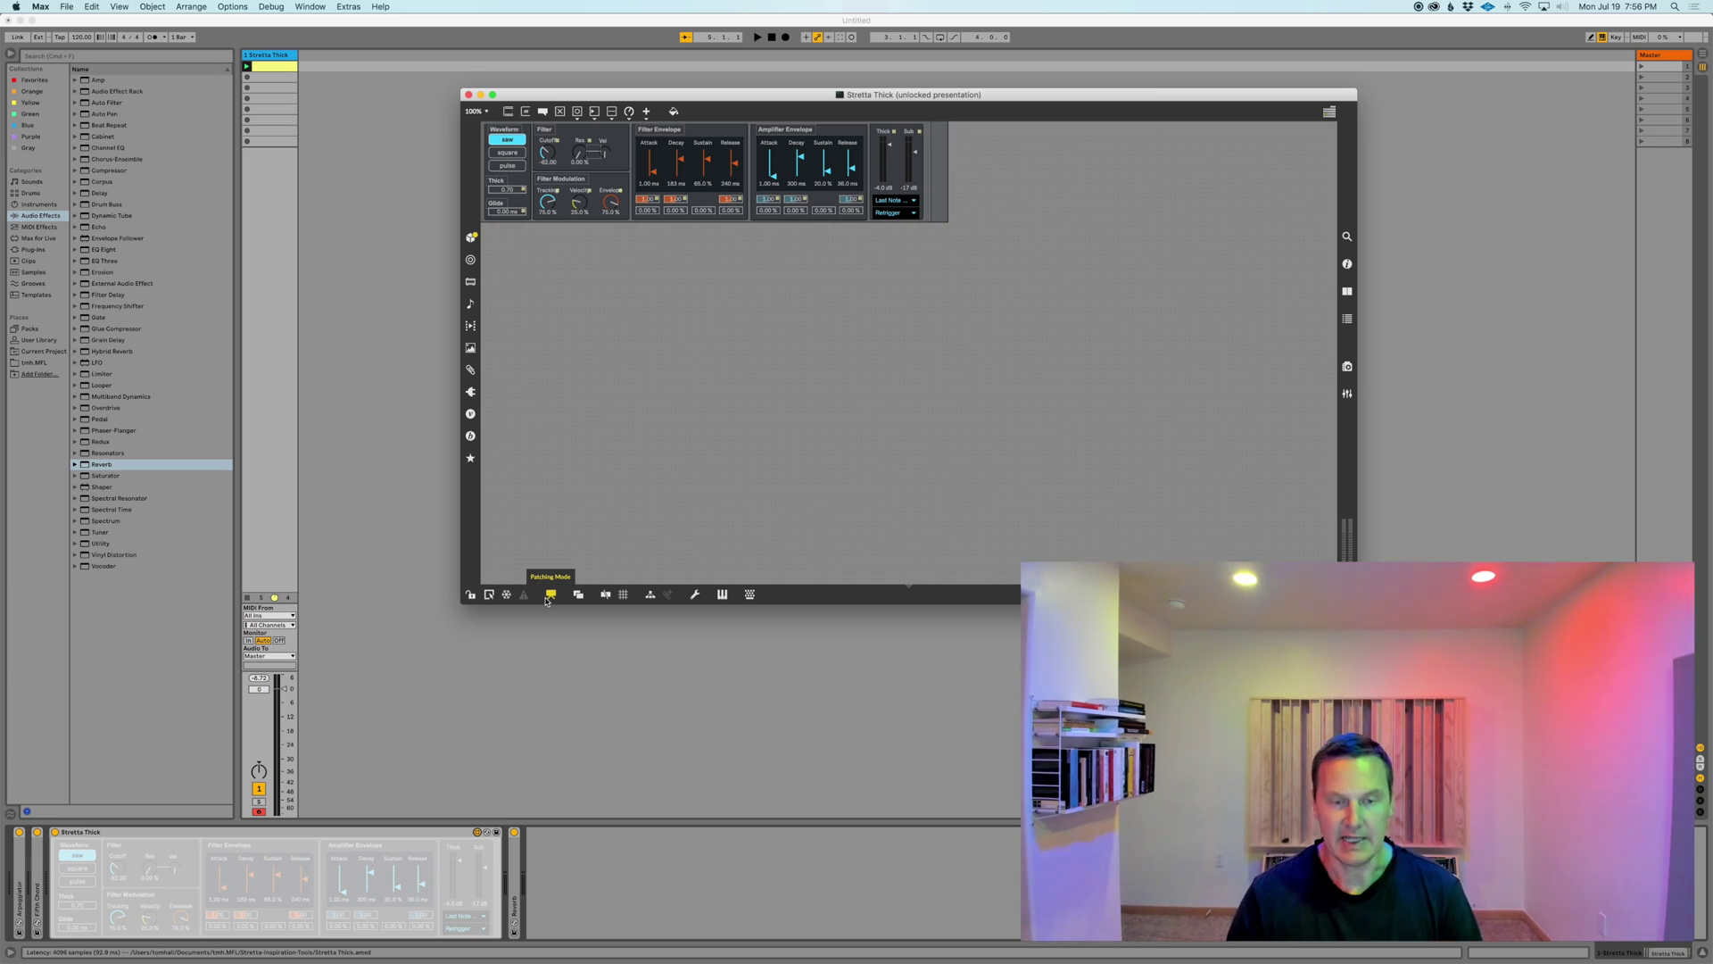
# Open the tmh_paRam_pRvdR.maxproj project in Max from Finder
pyautogui.press('super+Tab')
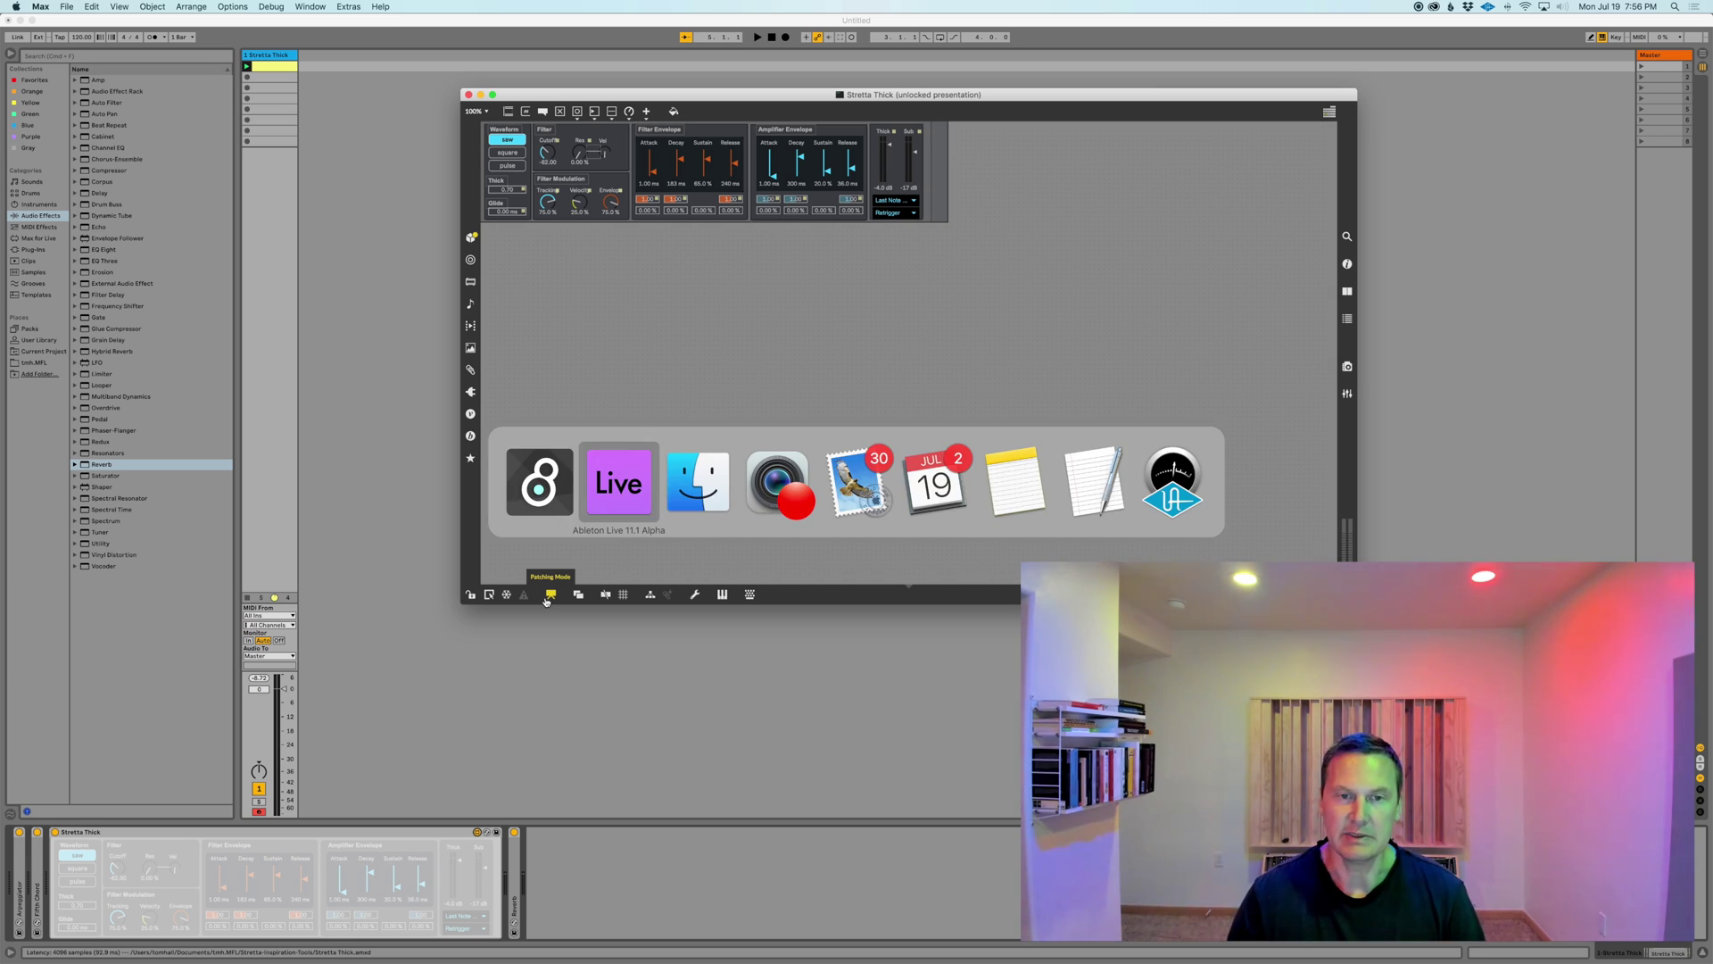
pyautogui.press('super+Tab')
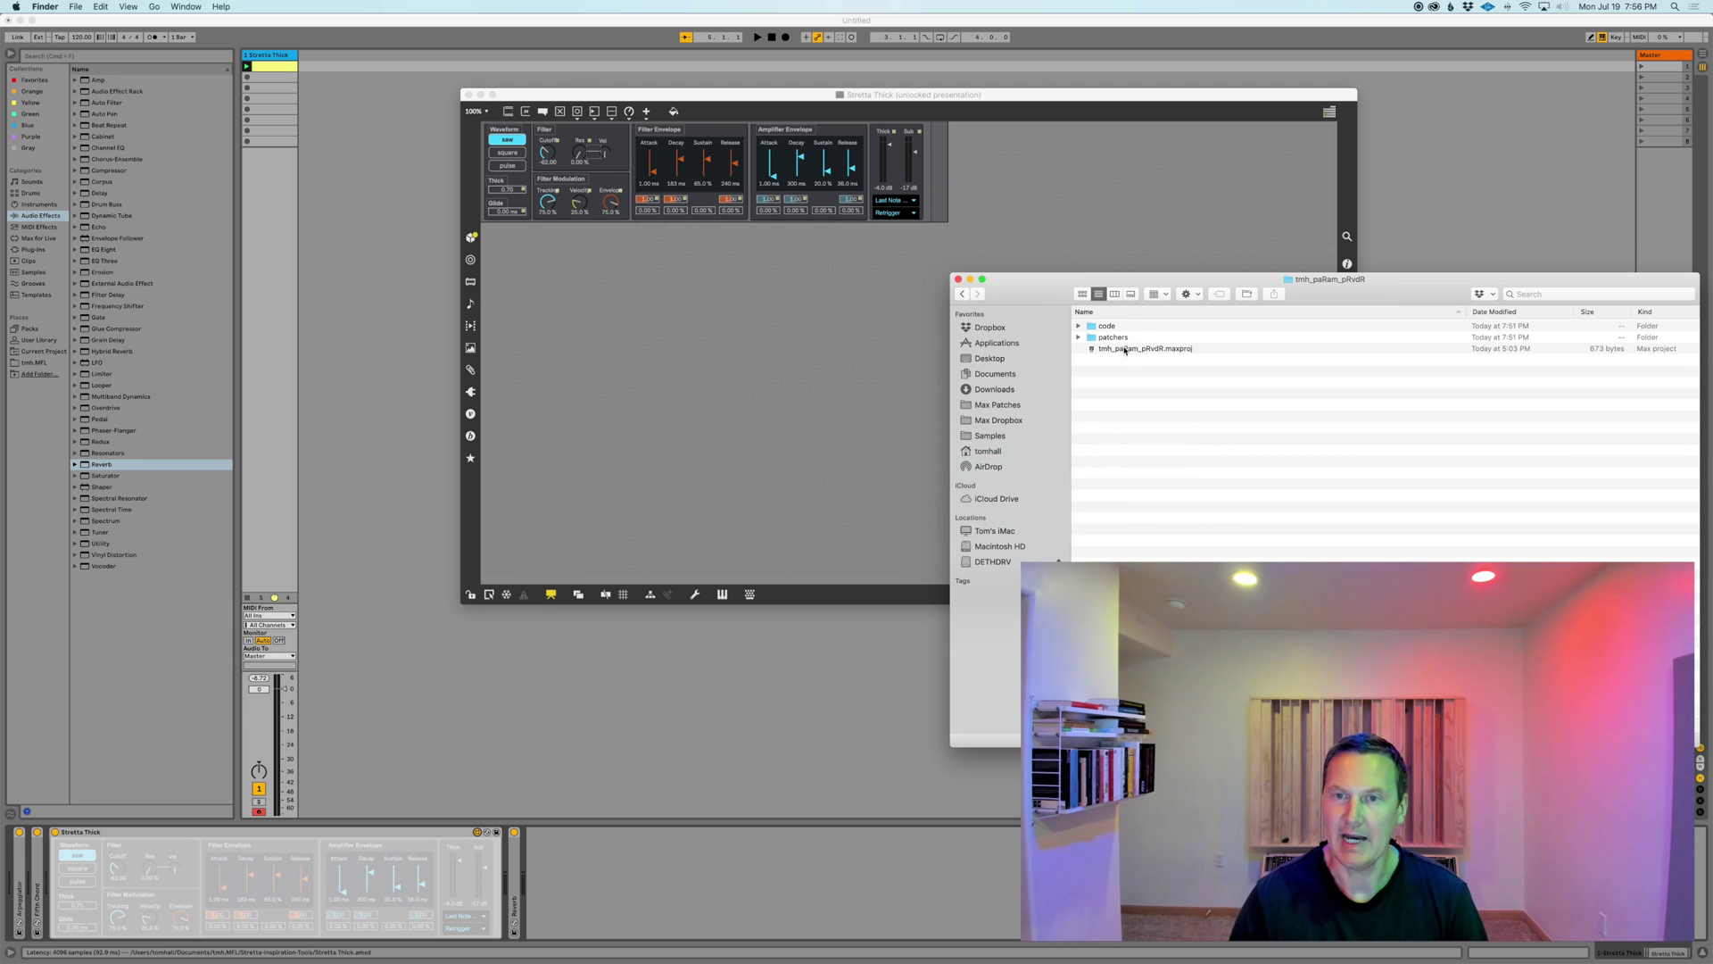
pyautogui.doubleClick(1125, 350)
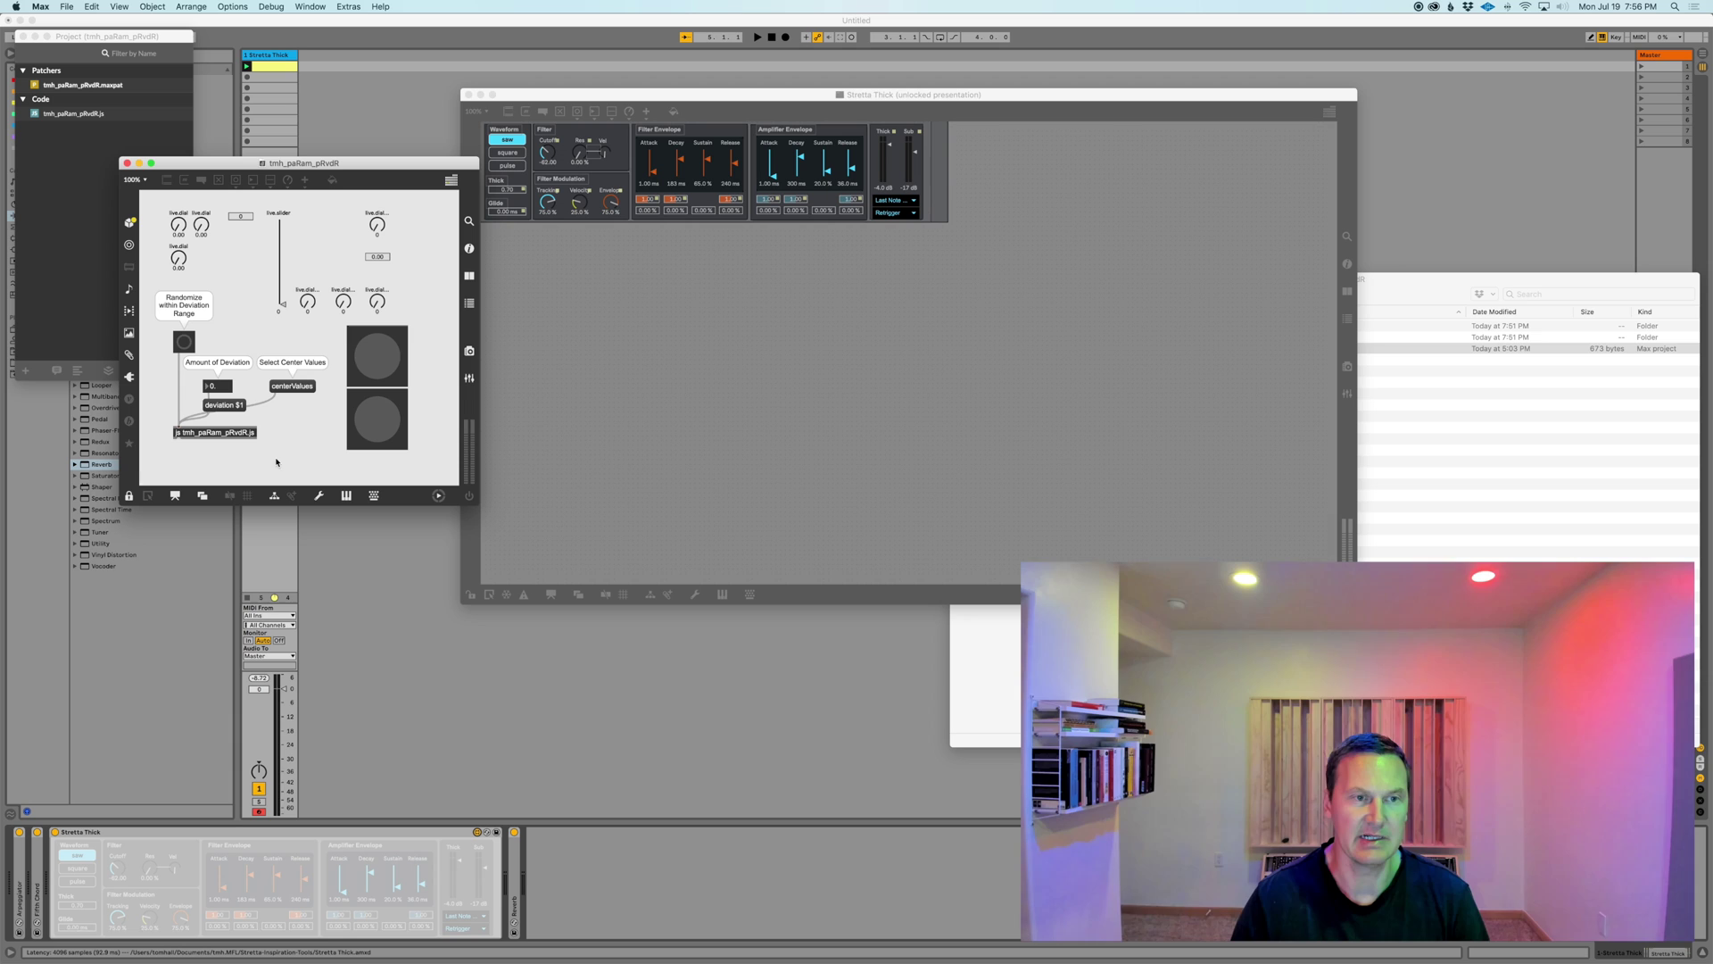
# Unlock the patcher and select the button, number, deviation, js and centerValues objects
pyautogui.press('super+e')
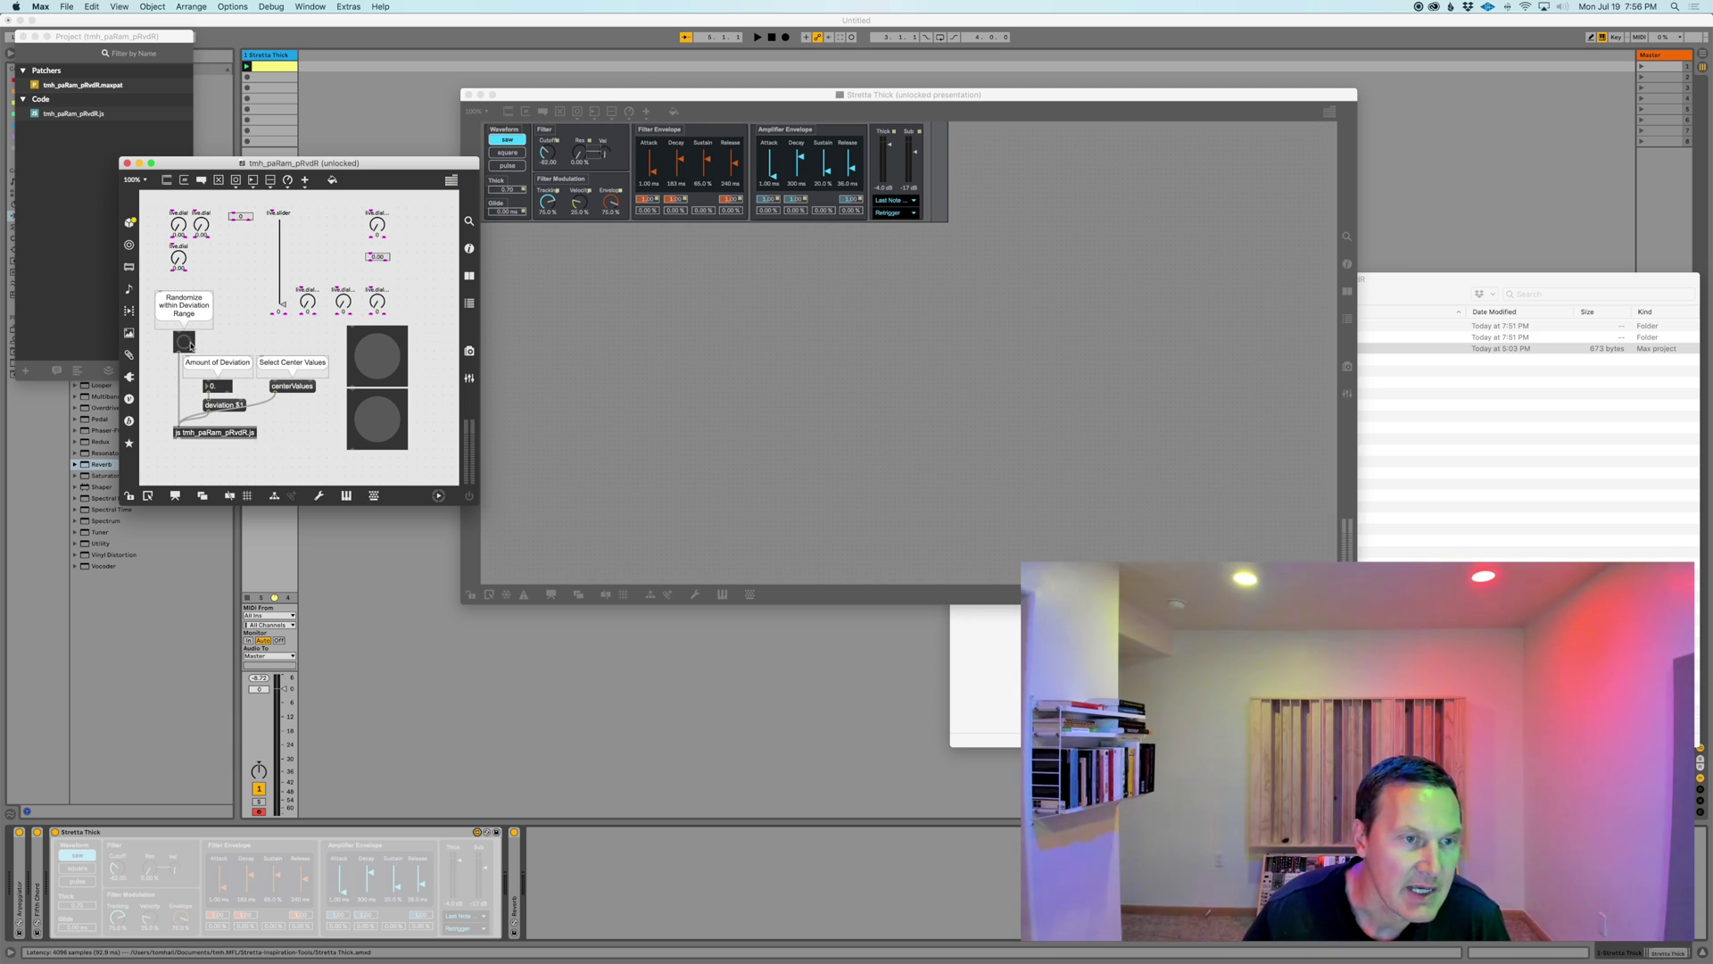
pyautogui.moveTo(190, 346); pyautogui.dragTo(190, 395)
pyautogui.moveTo(399, 162); pyautogui.dragTo(956, 231)
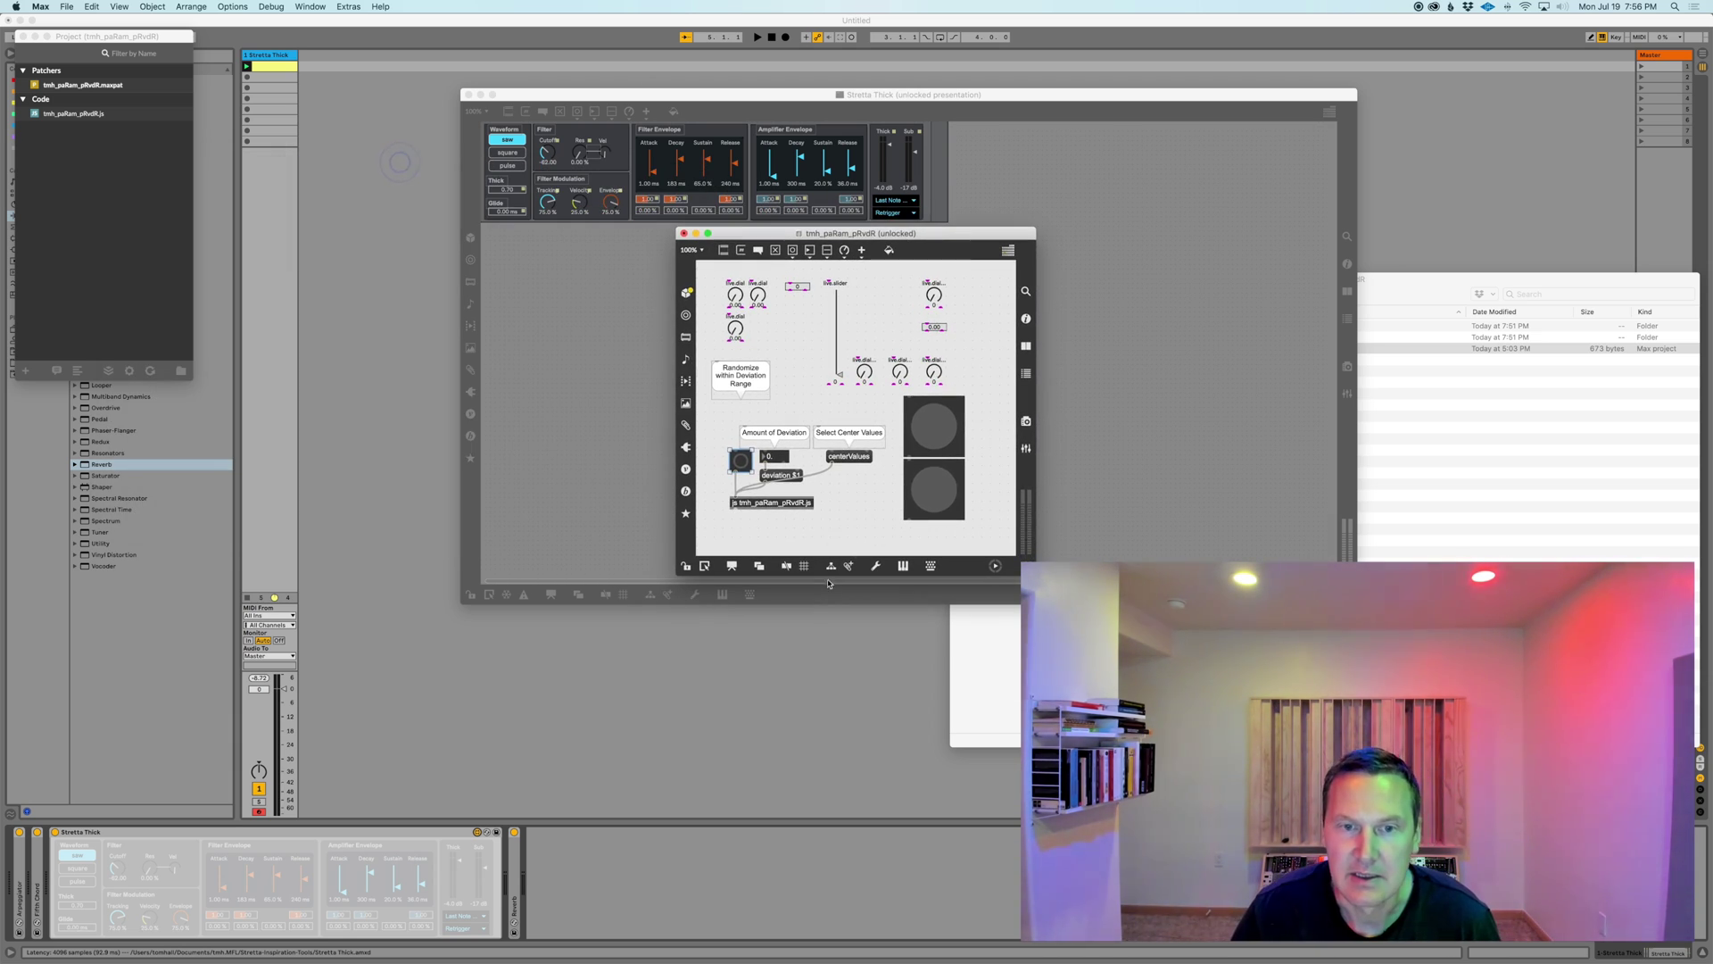
pyautogui.moveTo(862, 514); pyautogui.dragTo(722, 458)
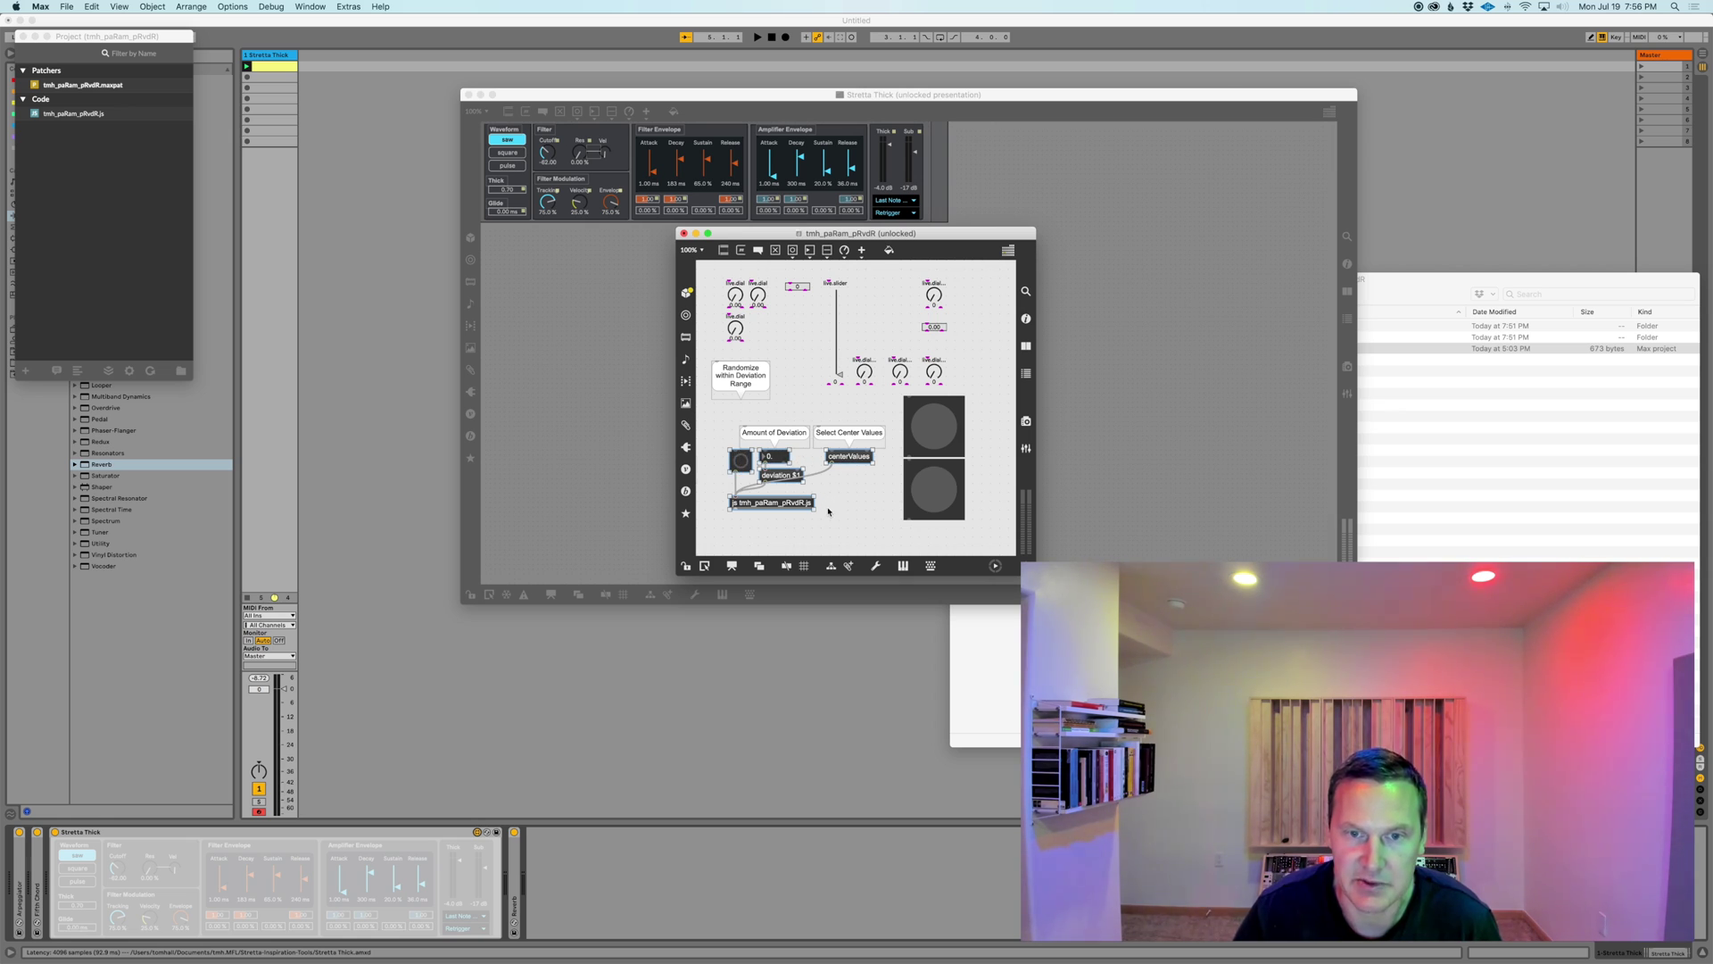
pyautogui.moveTo(874, 526); pyautogui.dragTo(715, 457)
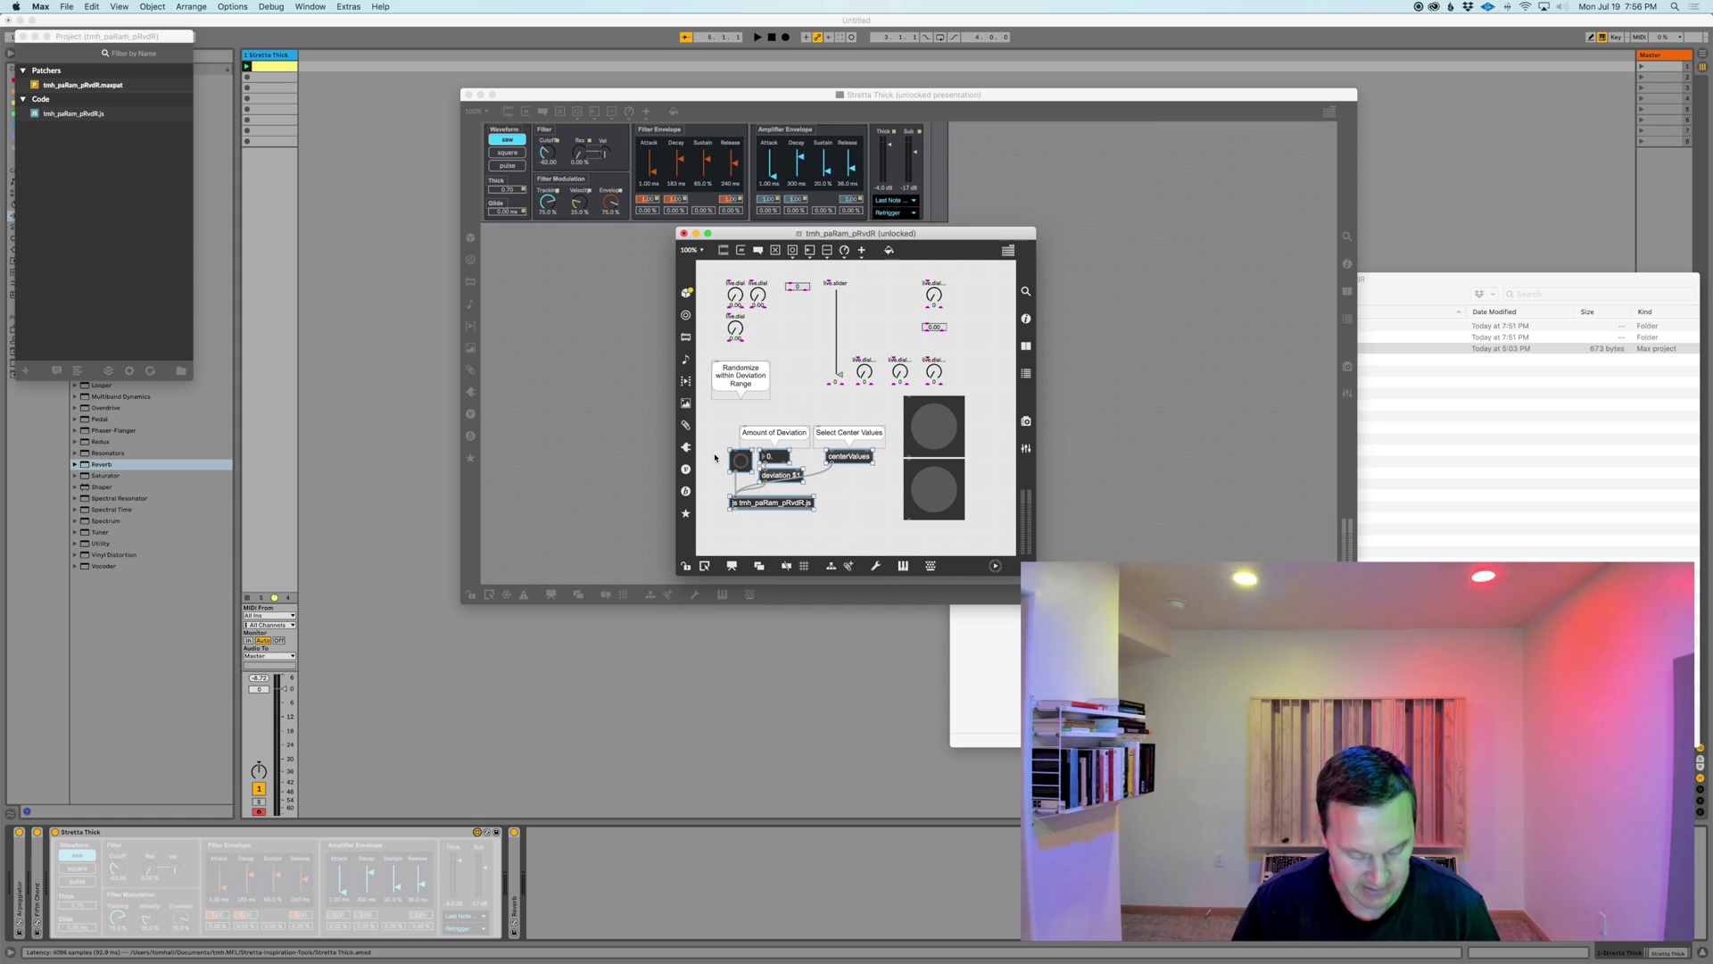
pyautogui.click(648, 325)
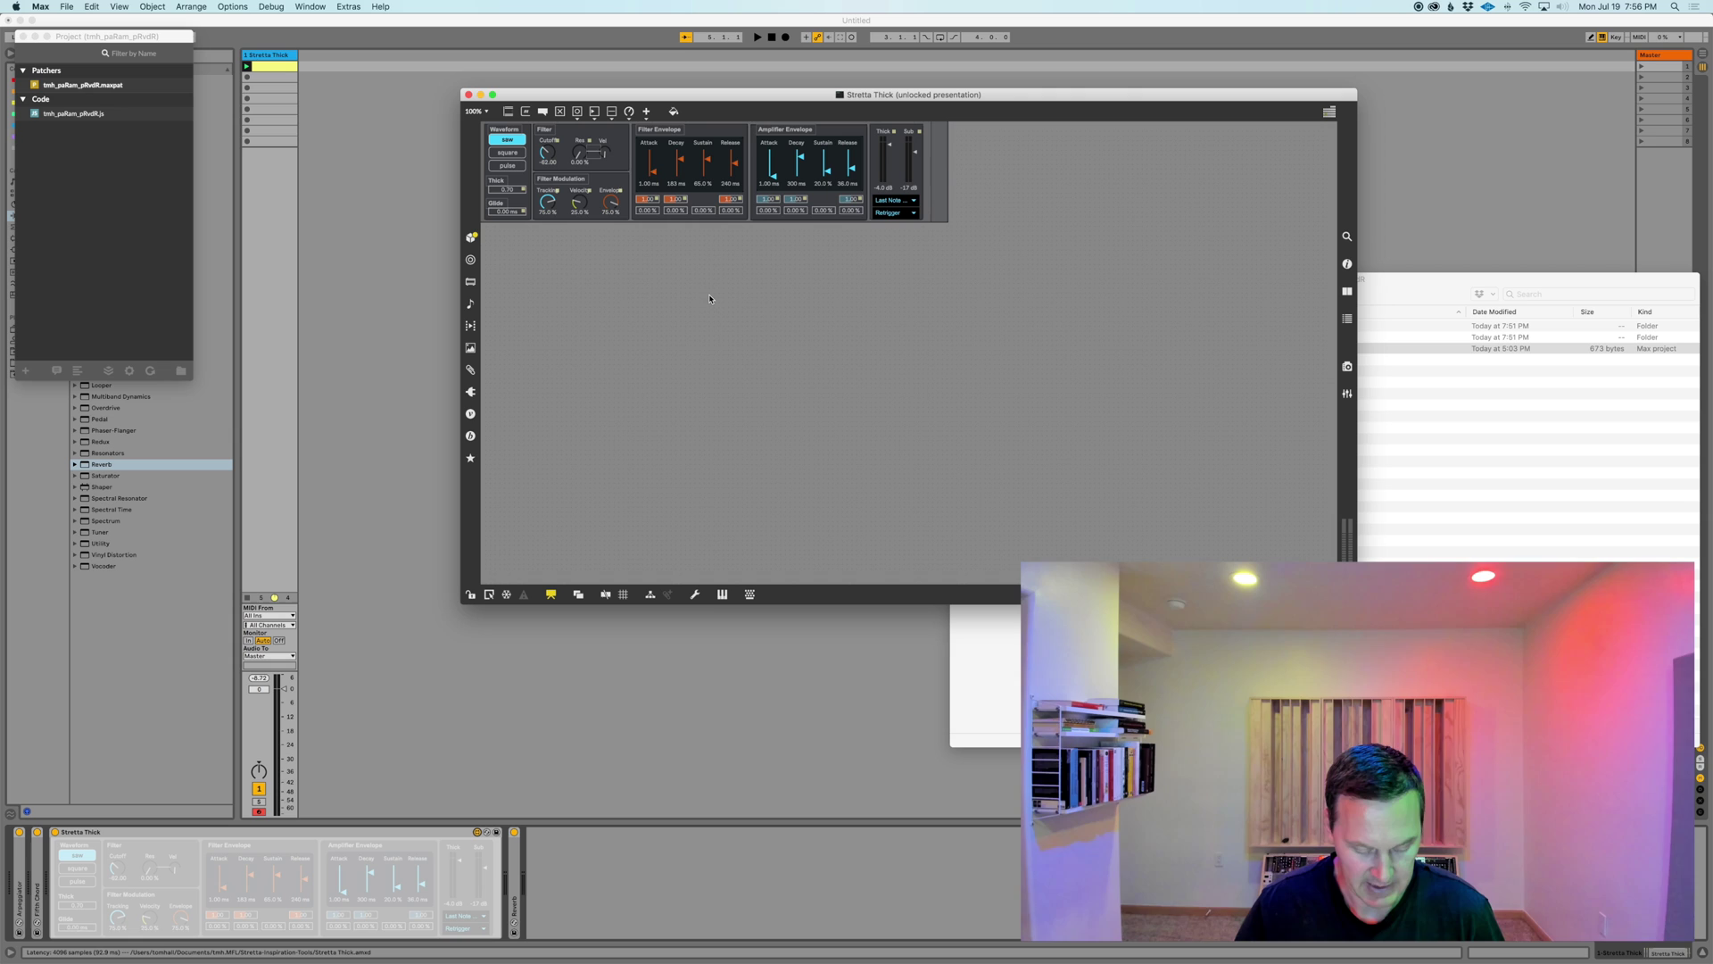
# Paste the randomizer objects into Stretta Thick and remove js from the presentation
pyautogui.press('super+v')
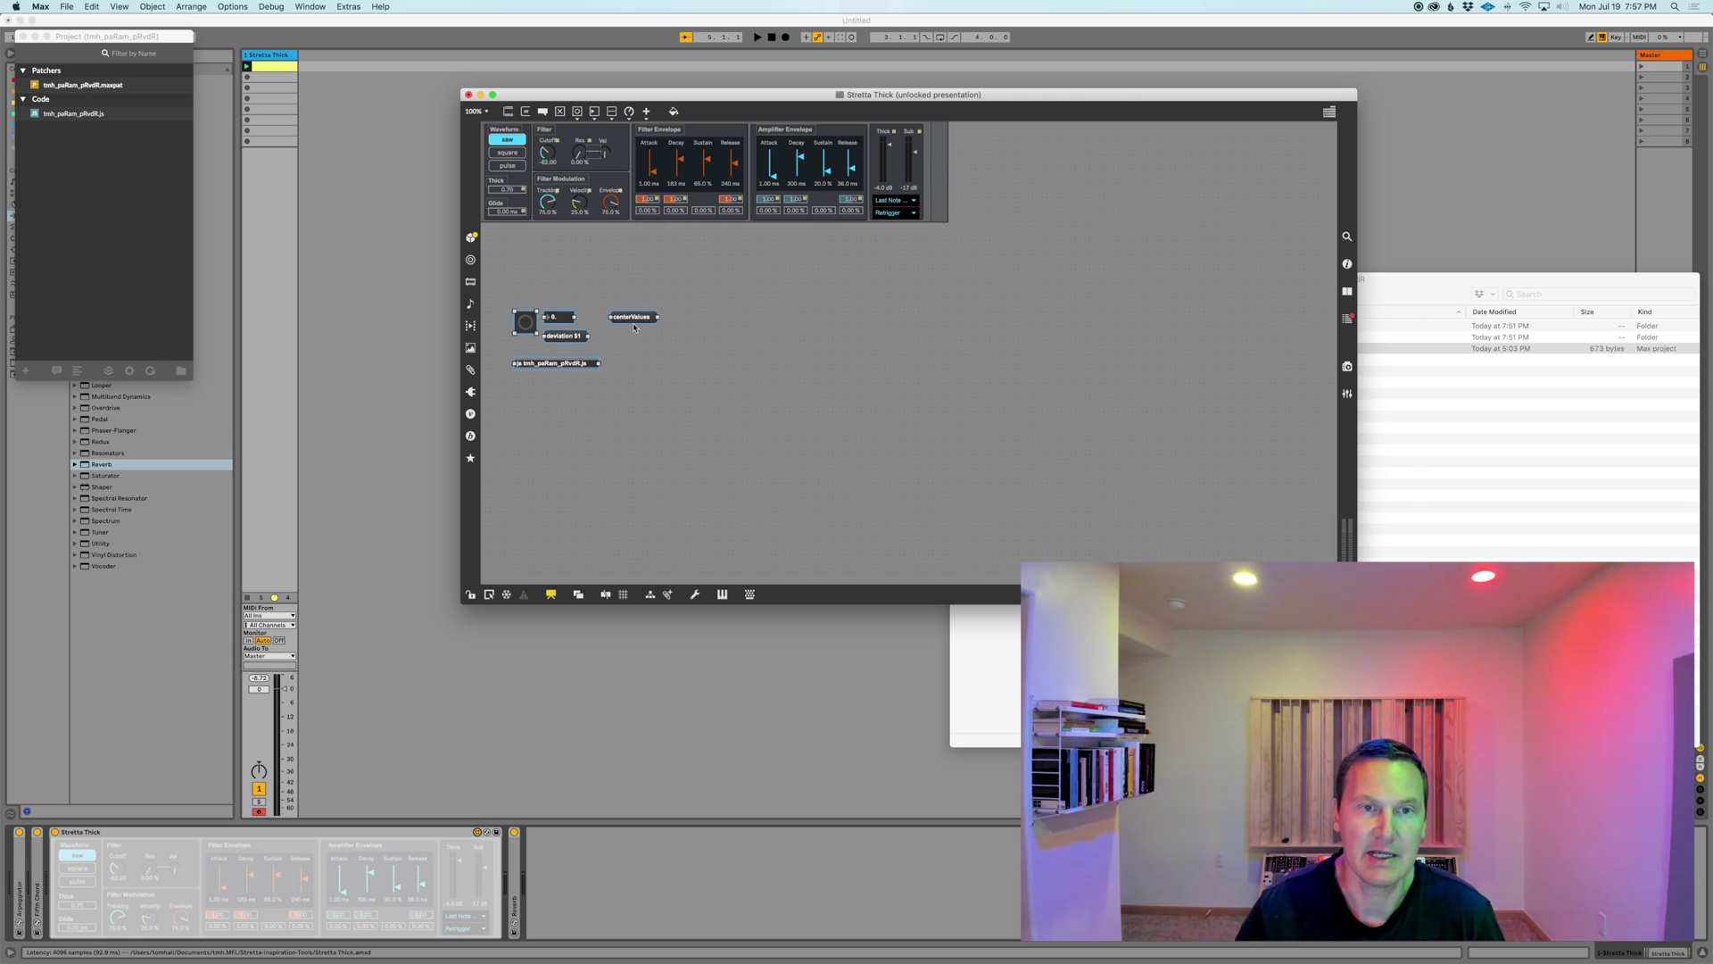
pyautogui.moveTo(635, 323); pyautogui.dragTo(934, 259)
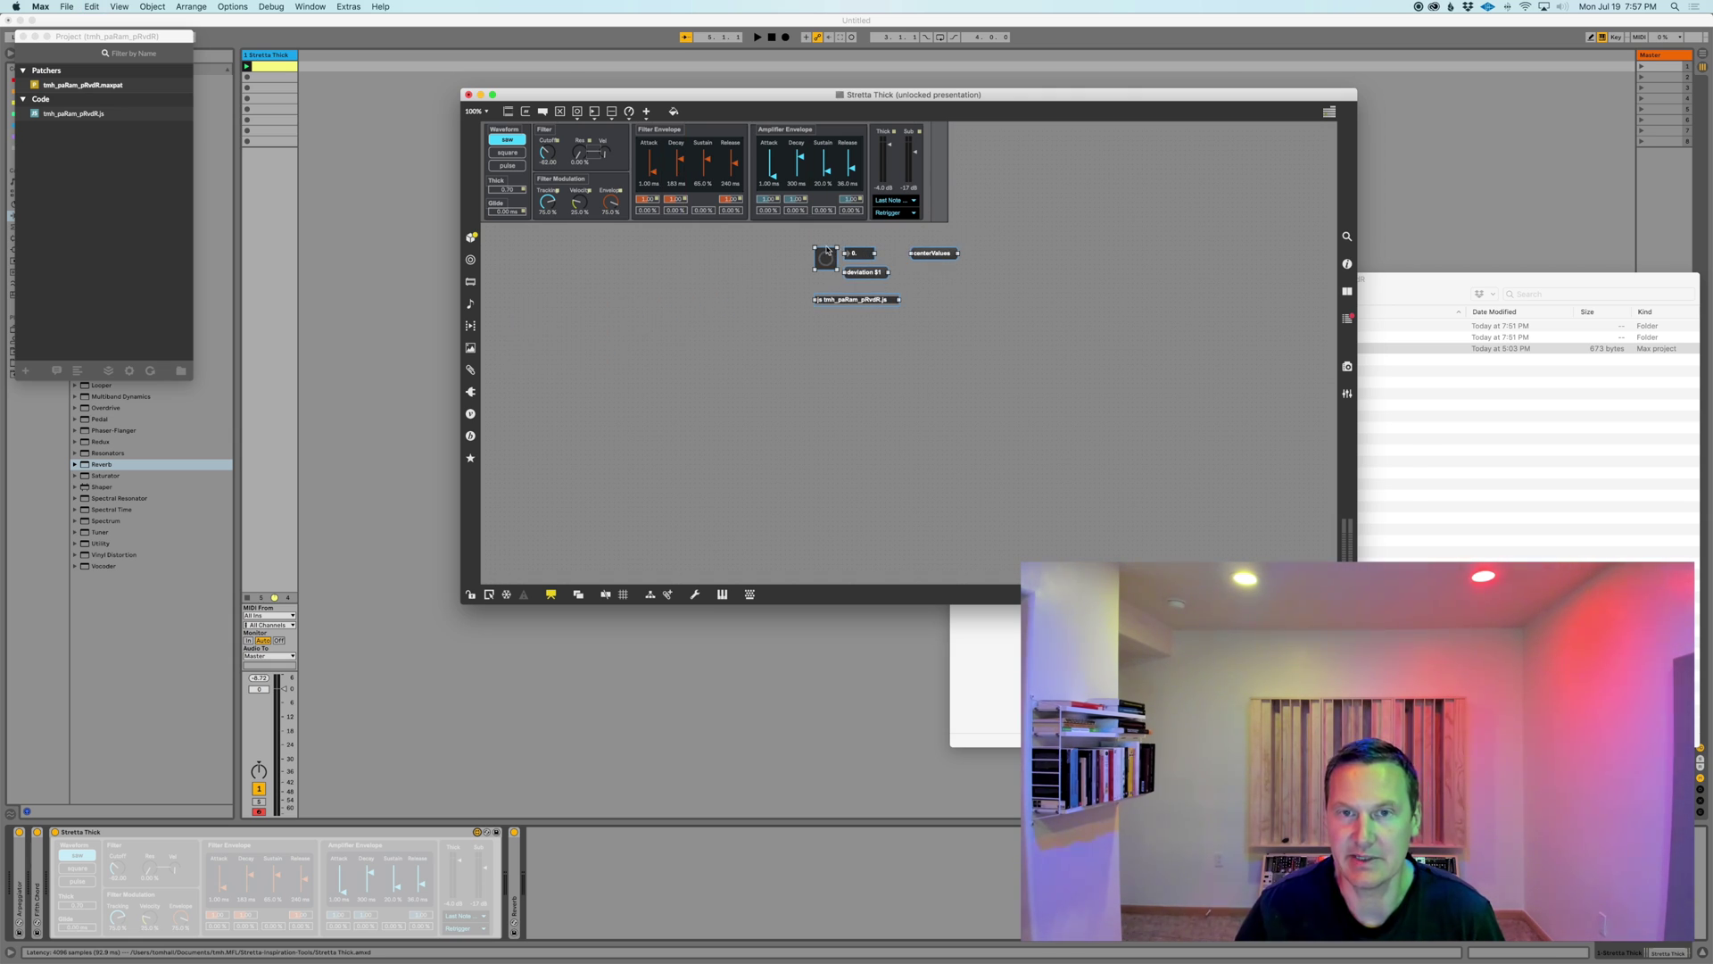
pyautogui.click(869, 322)
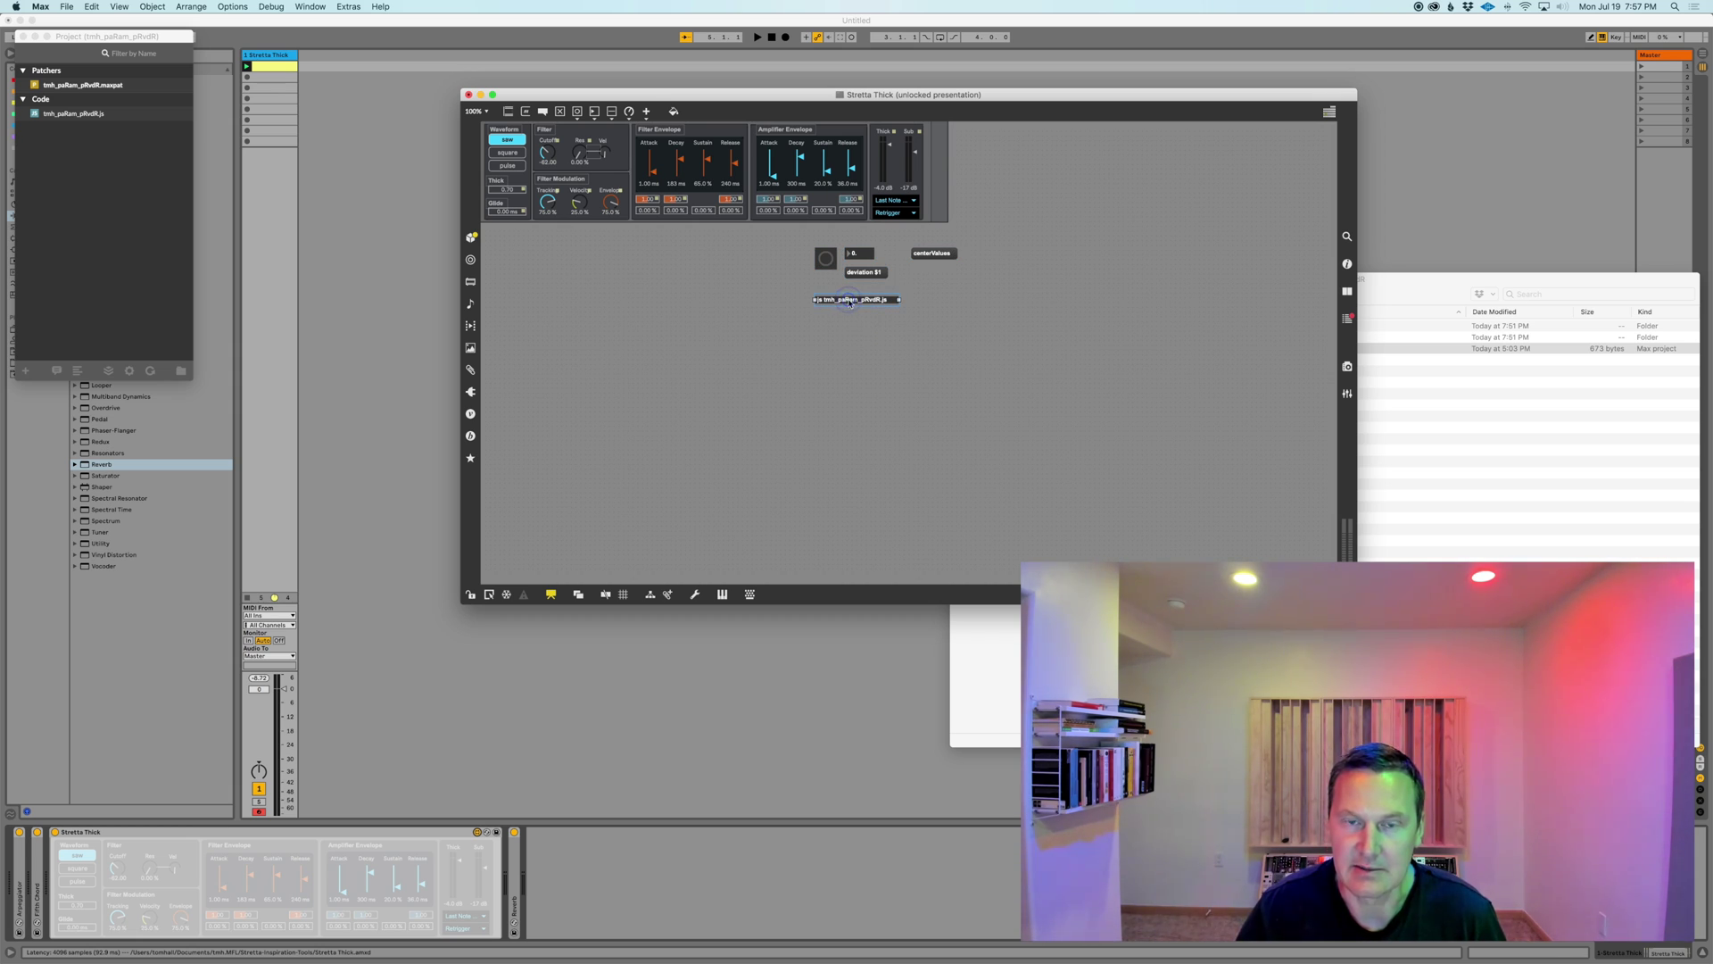
pyautogui.rightClick(850, 304)
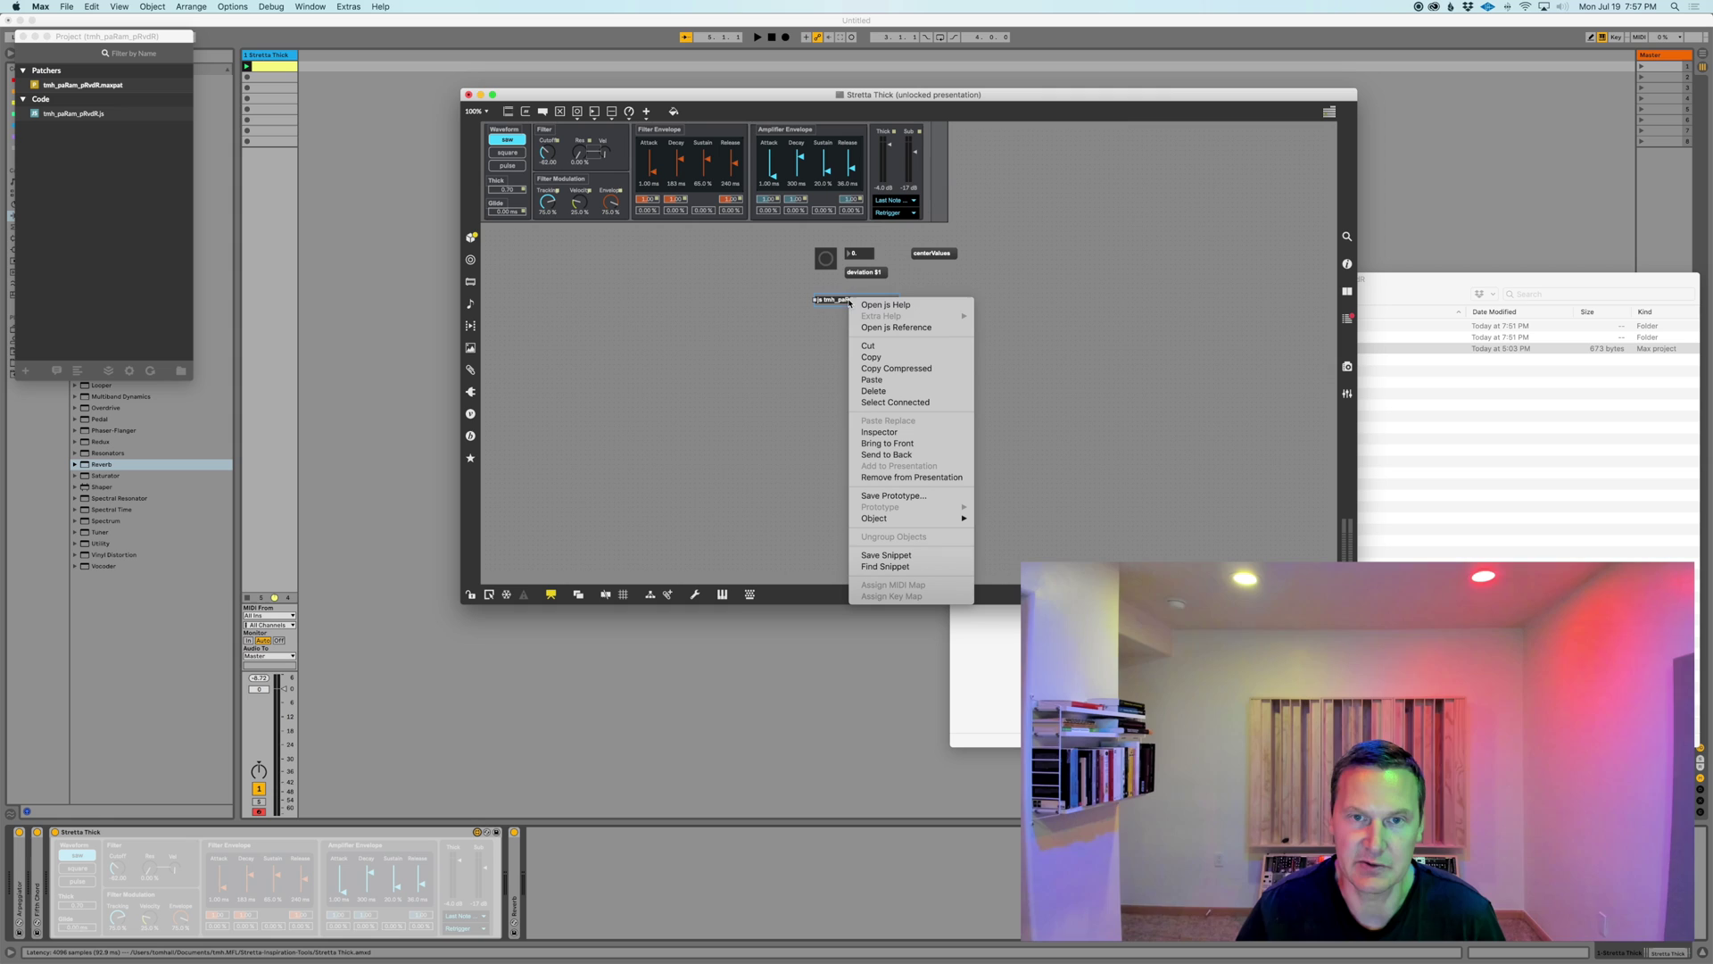
pyautogui.click(907, 478)
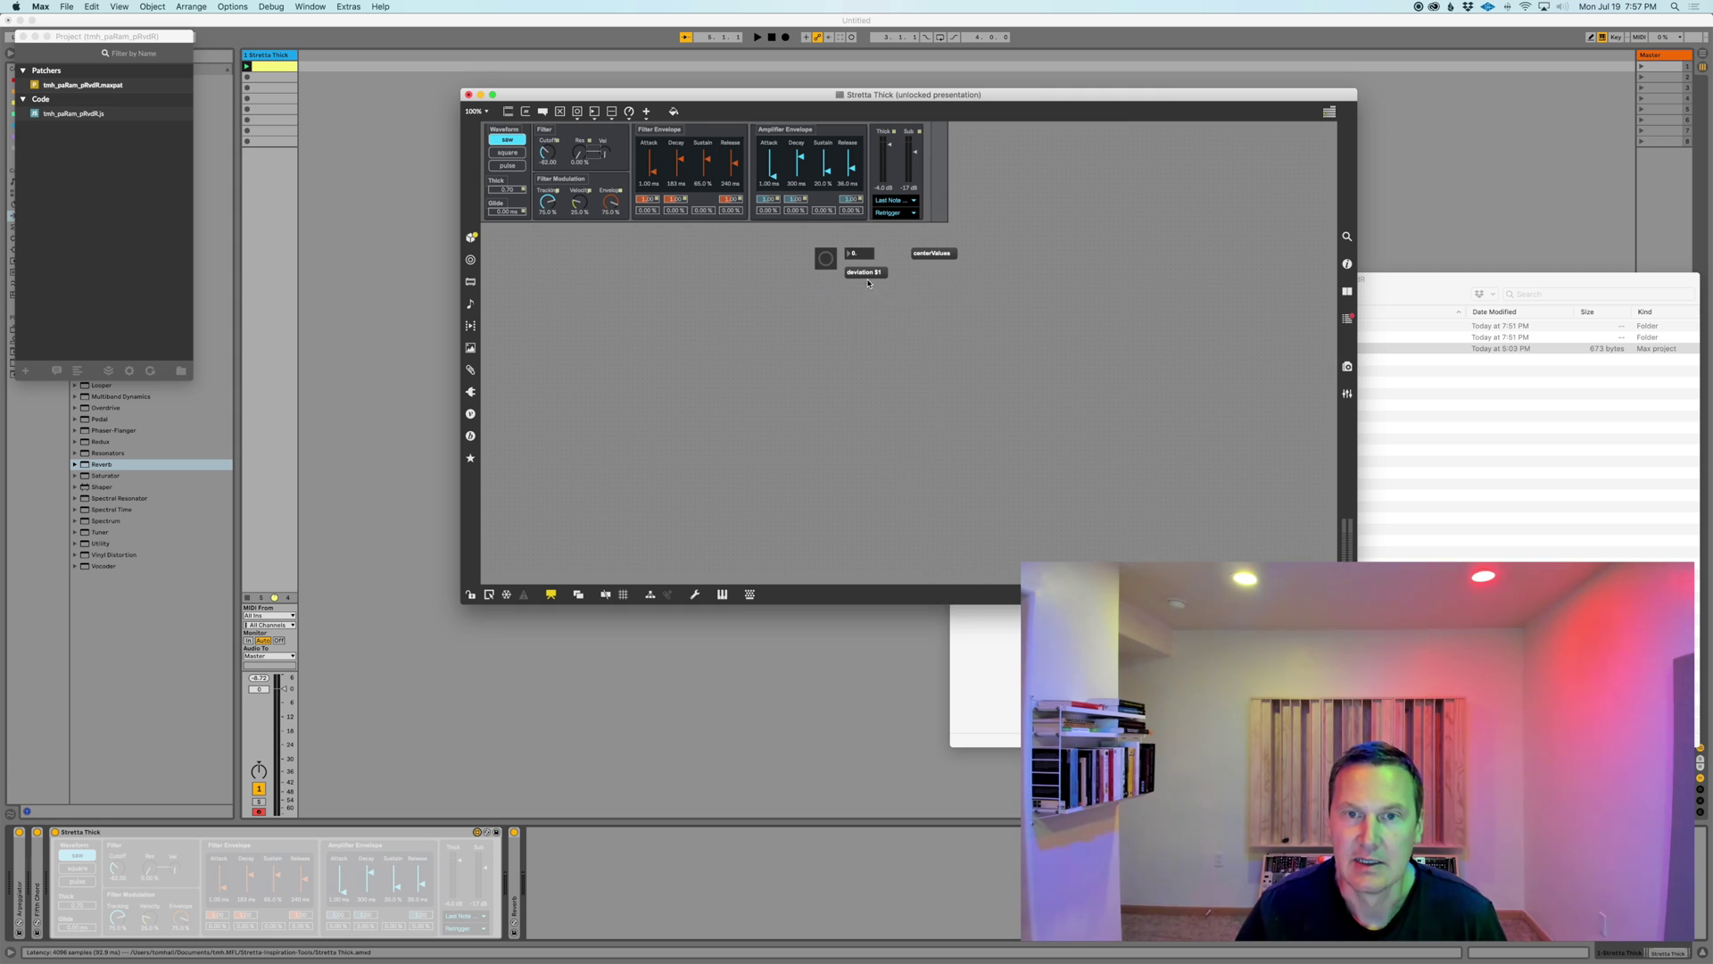
# Arrange deviation, centerValues and the dial beside the synth and widen the panel background
pyautogui.moveTo(871, 268); pyautogui.dragTo(962, 154)
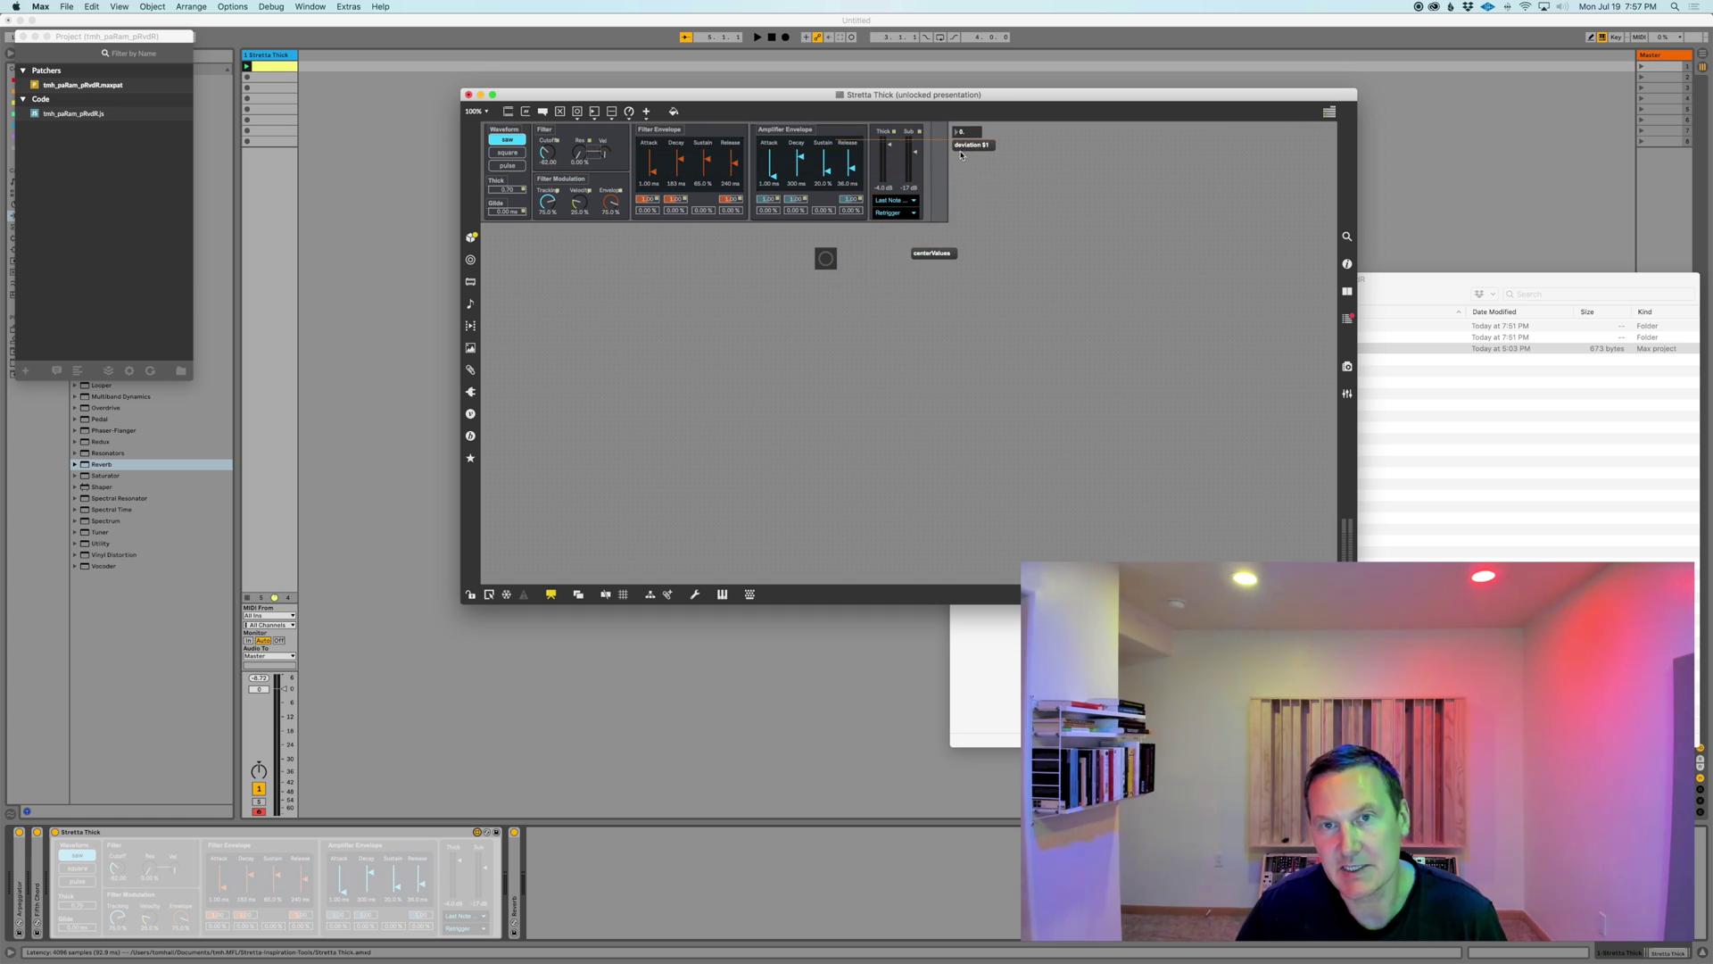
pyautogui.moveTo(920, 255); pyautogui.dragTo(971, 174)
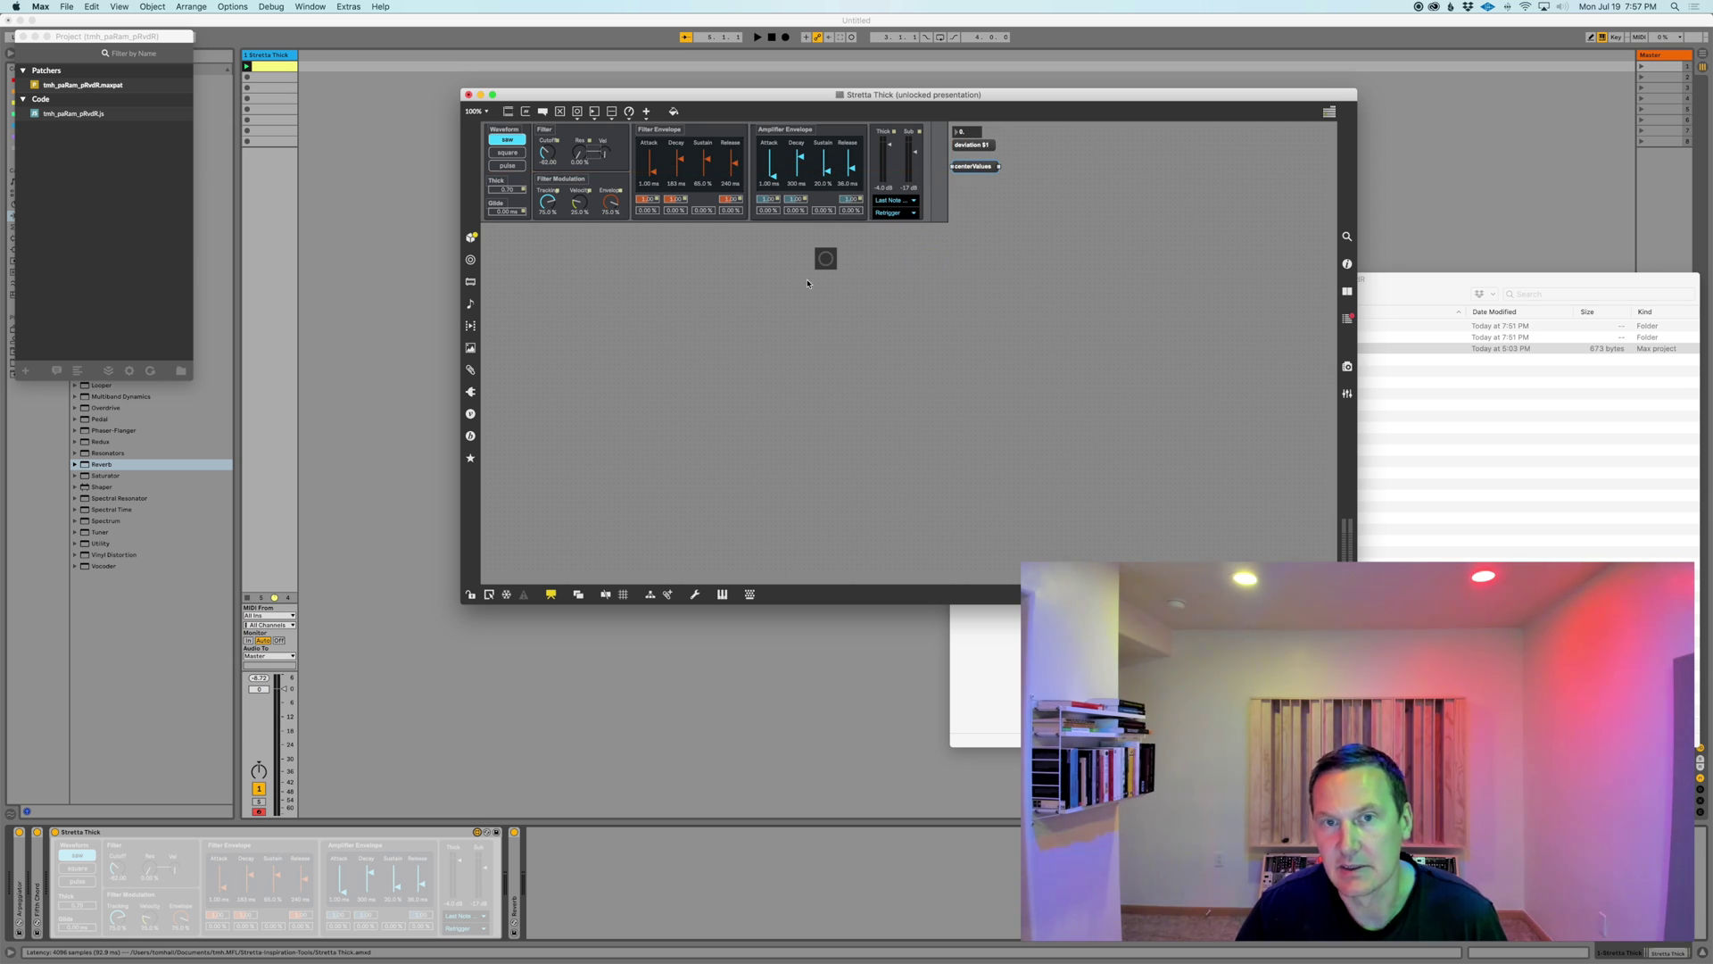
pyautogui.moveTo(825, 258); pyautogui.dragTo(961, 198)
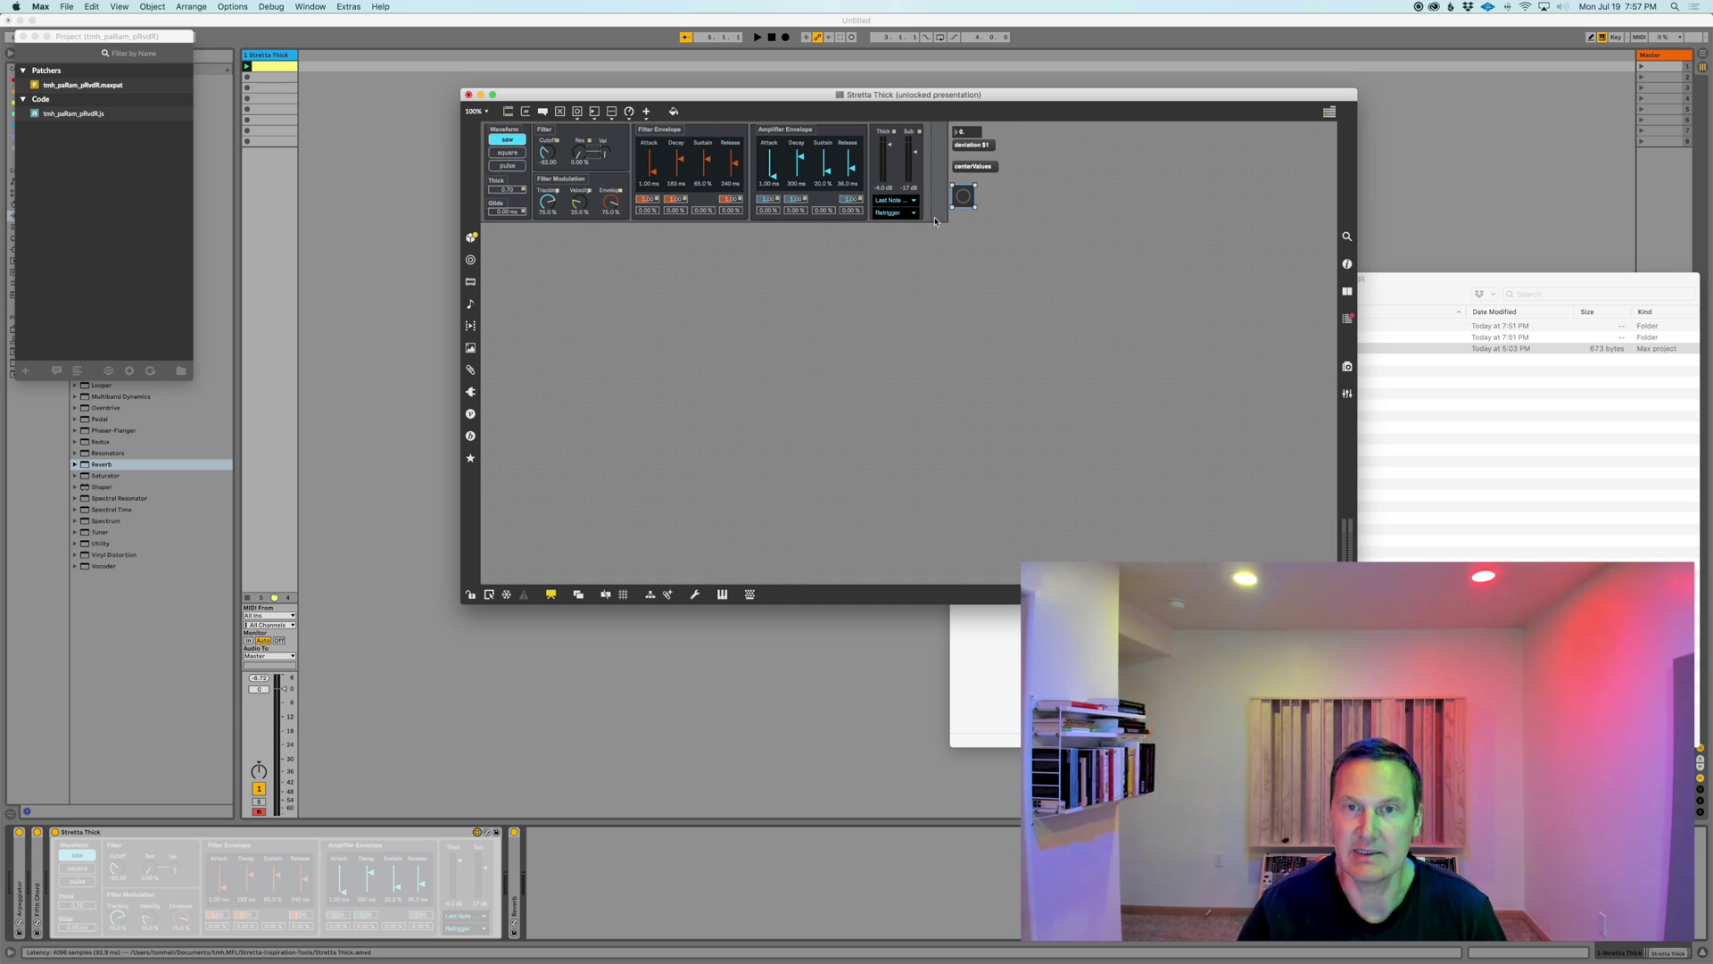
pyautogui.click(948, 223)
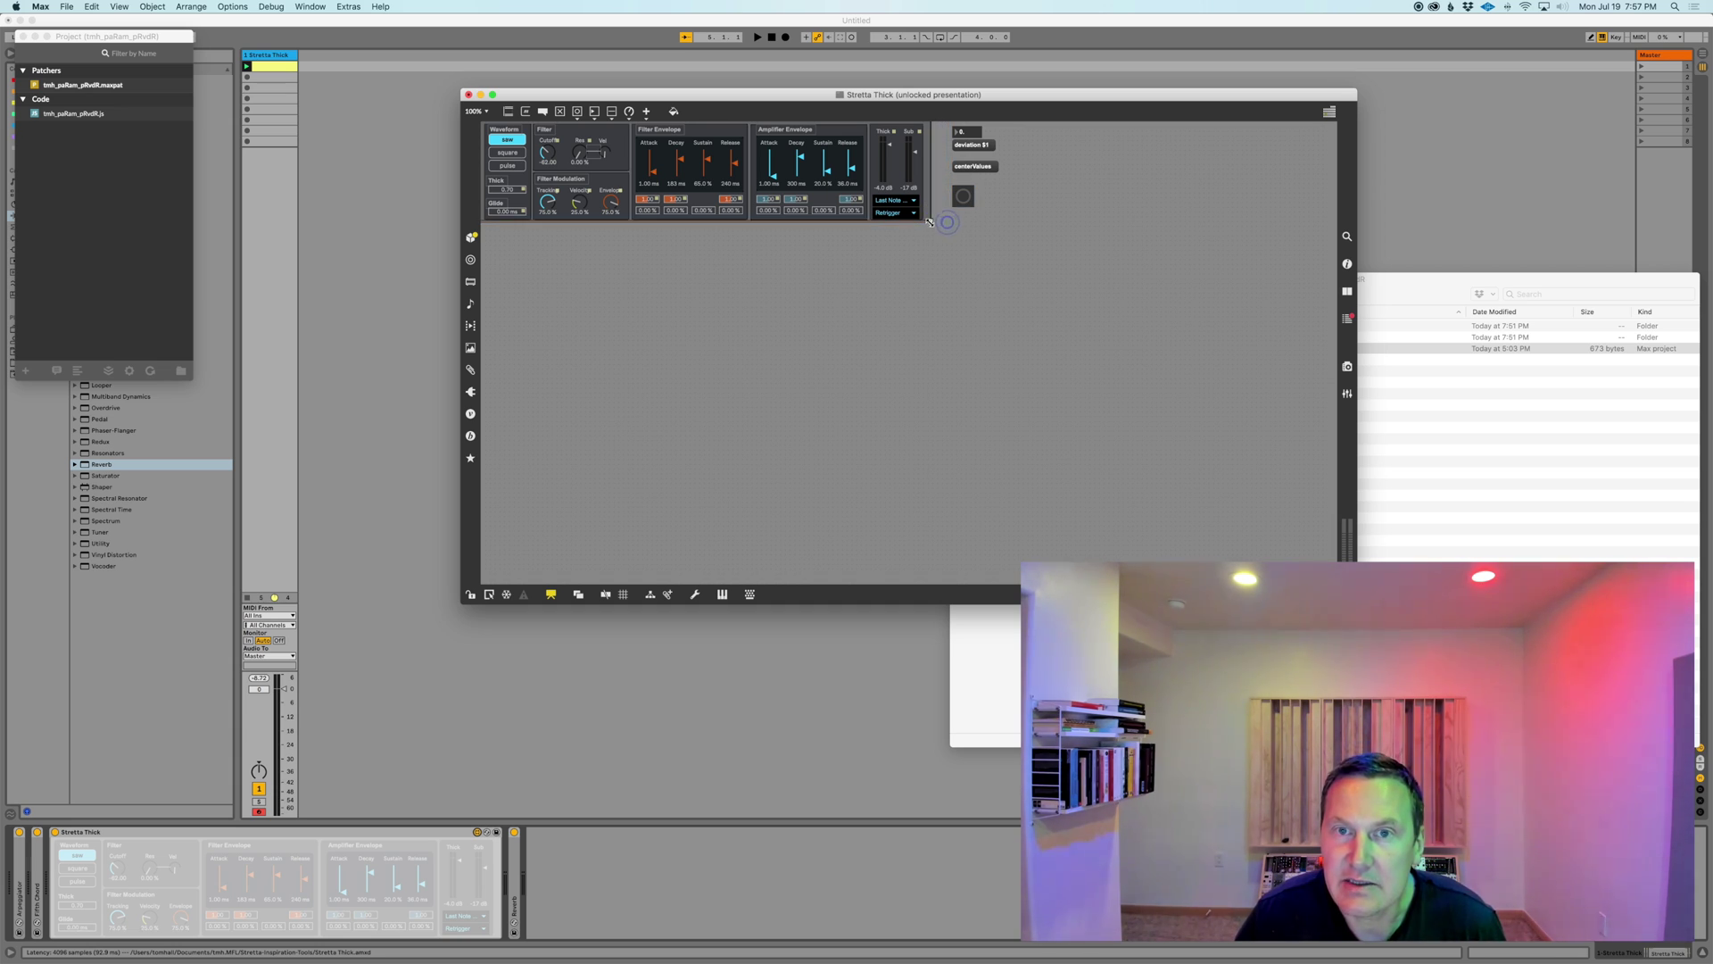
pyautogui.moveTo(931, 203); pyautogui.dragTo(984, 183)
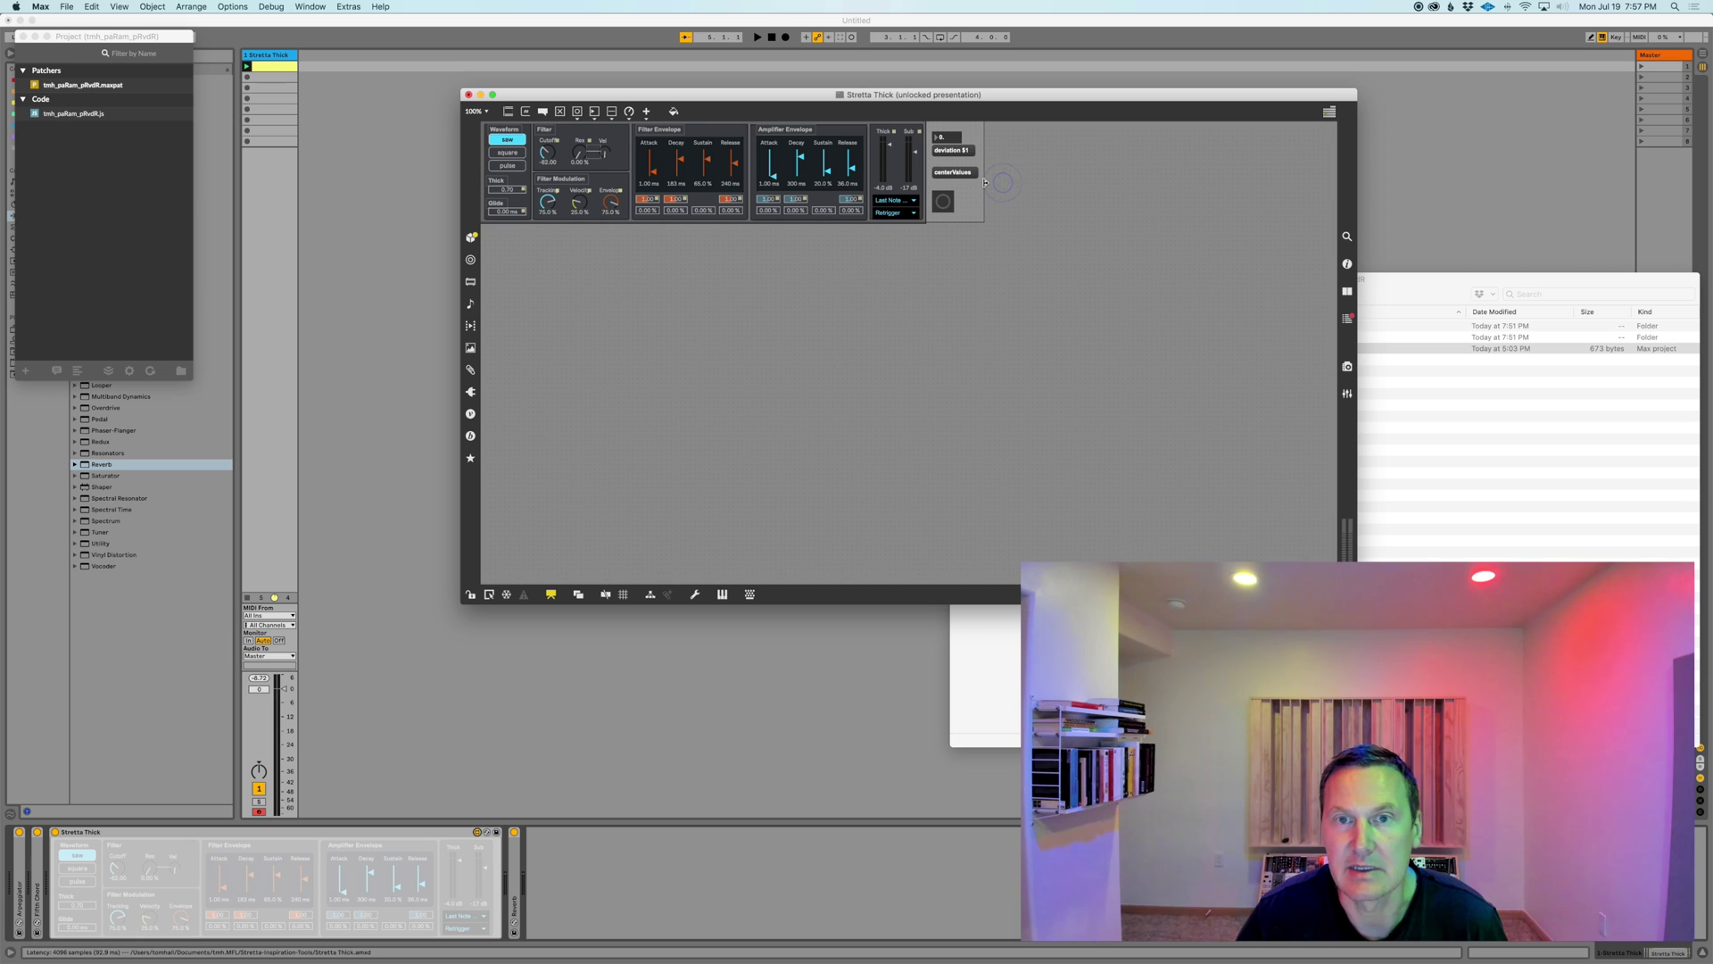
# Trim the panel width, show the Stretta Thick.amxd project and close the tmh_paRam_pRvdR project
pyautogui.click(849, 319)
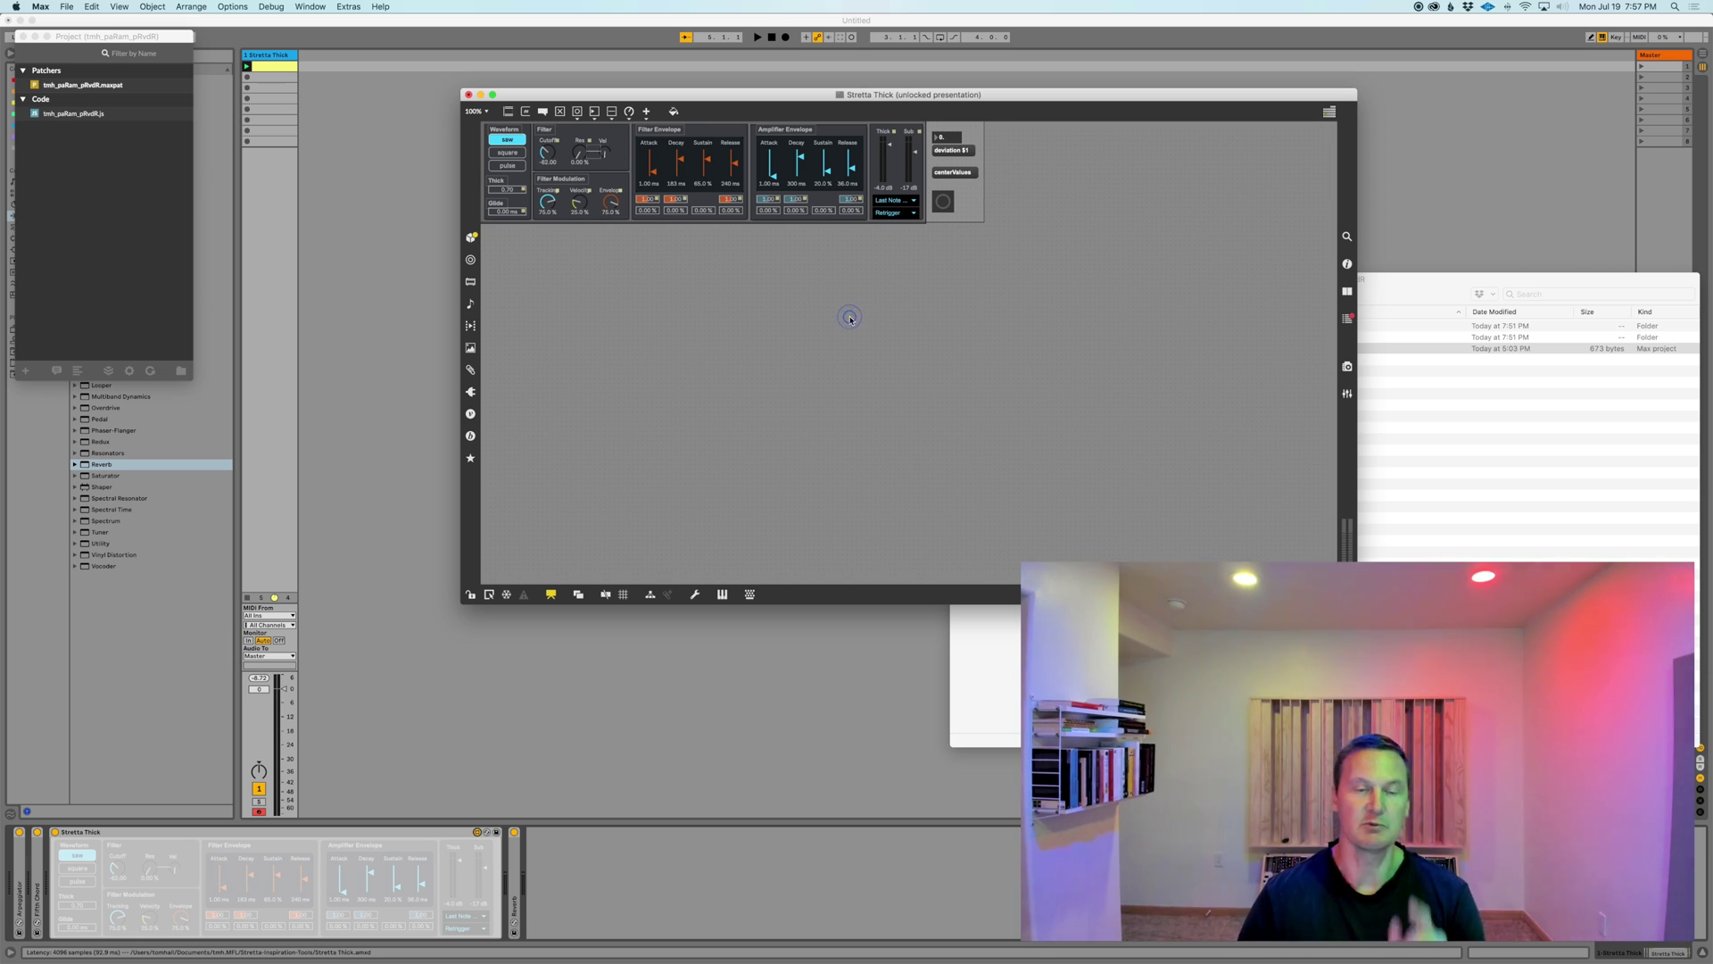
pyautogui.click(649, 595)
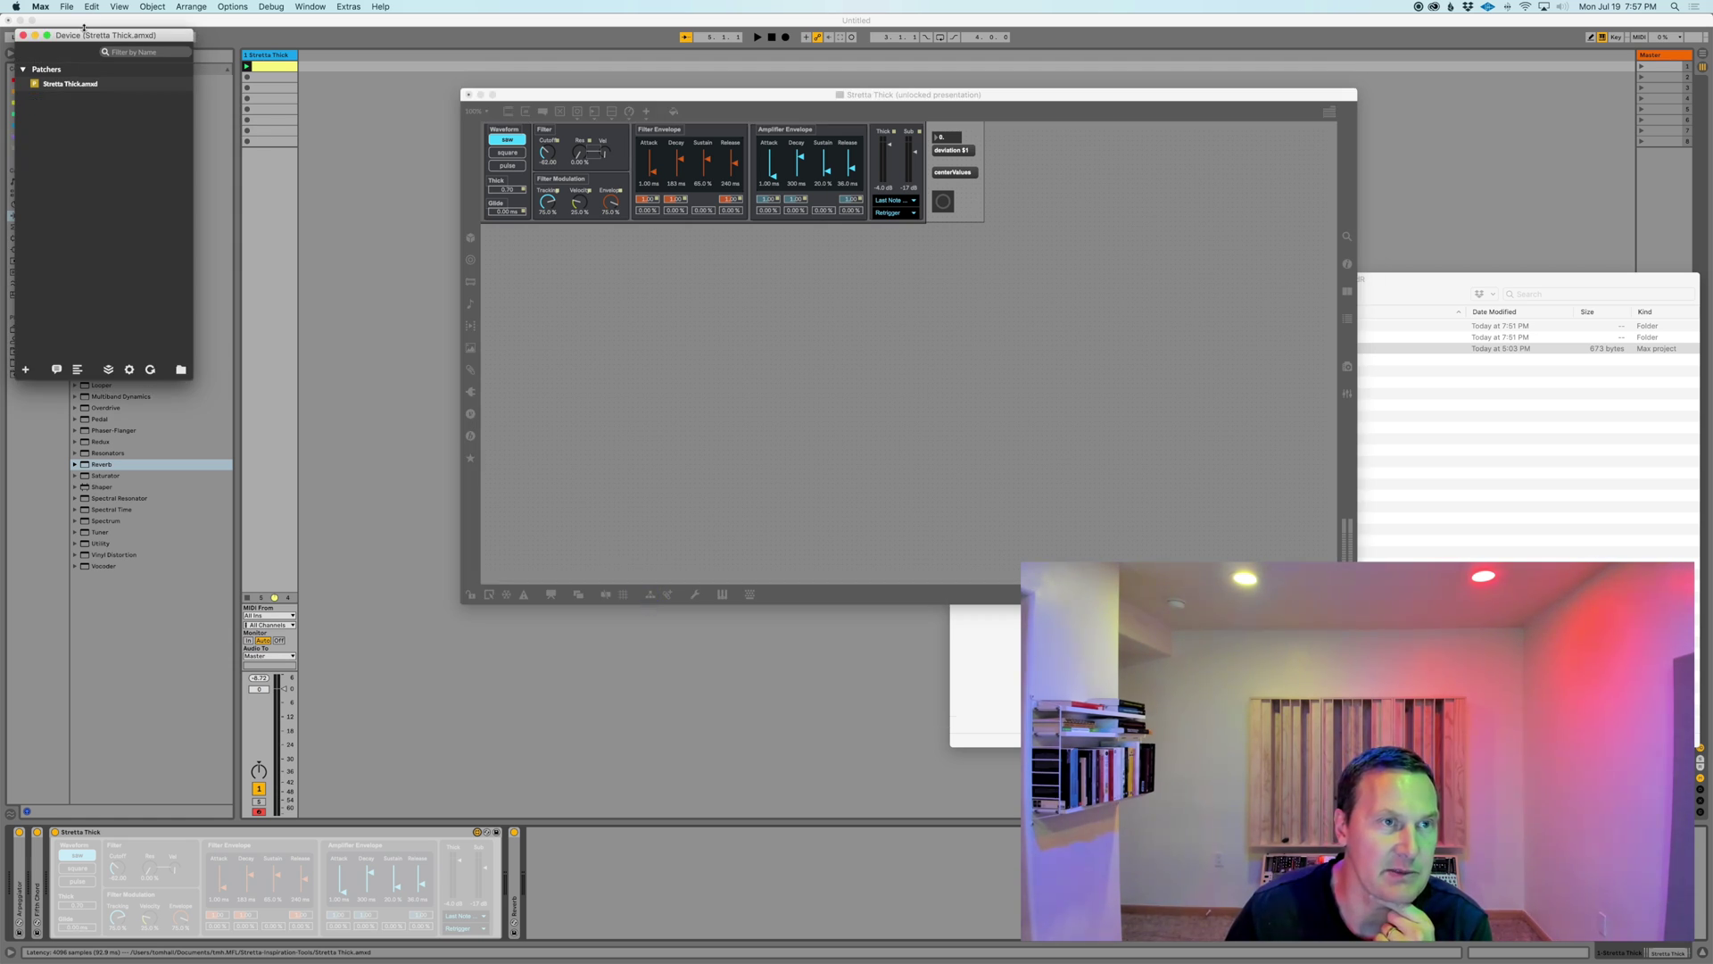
pyautogui.moveTo(84, 28); pyautogui.dragTo(306, 149)
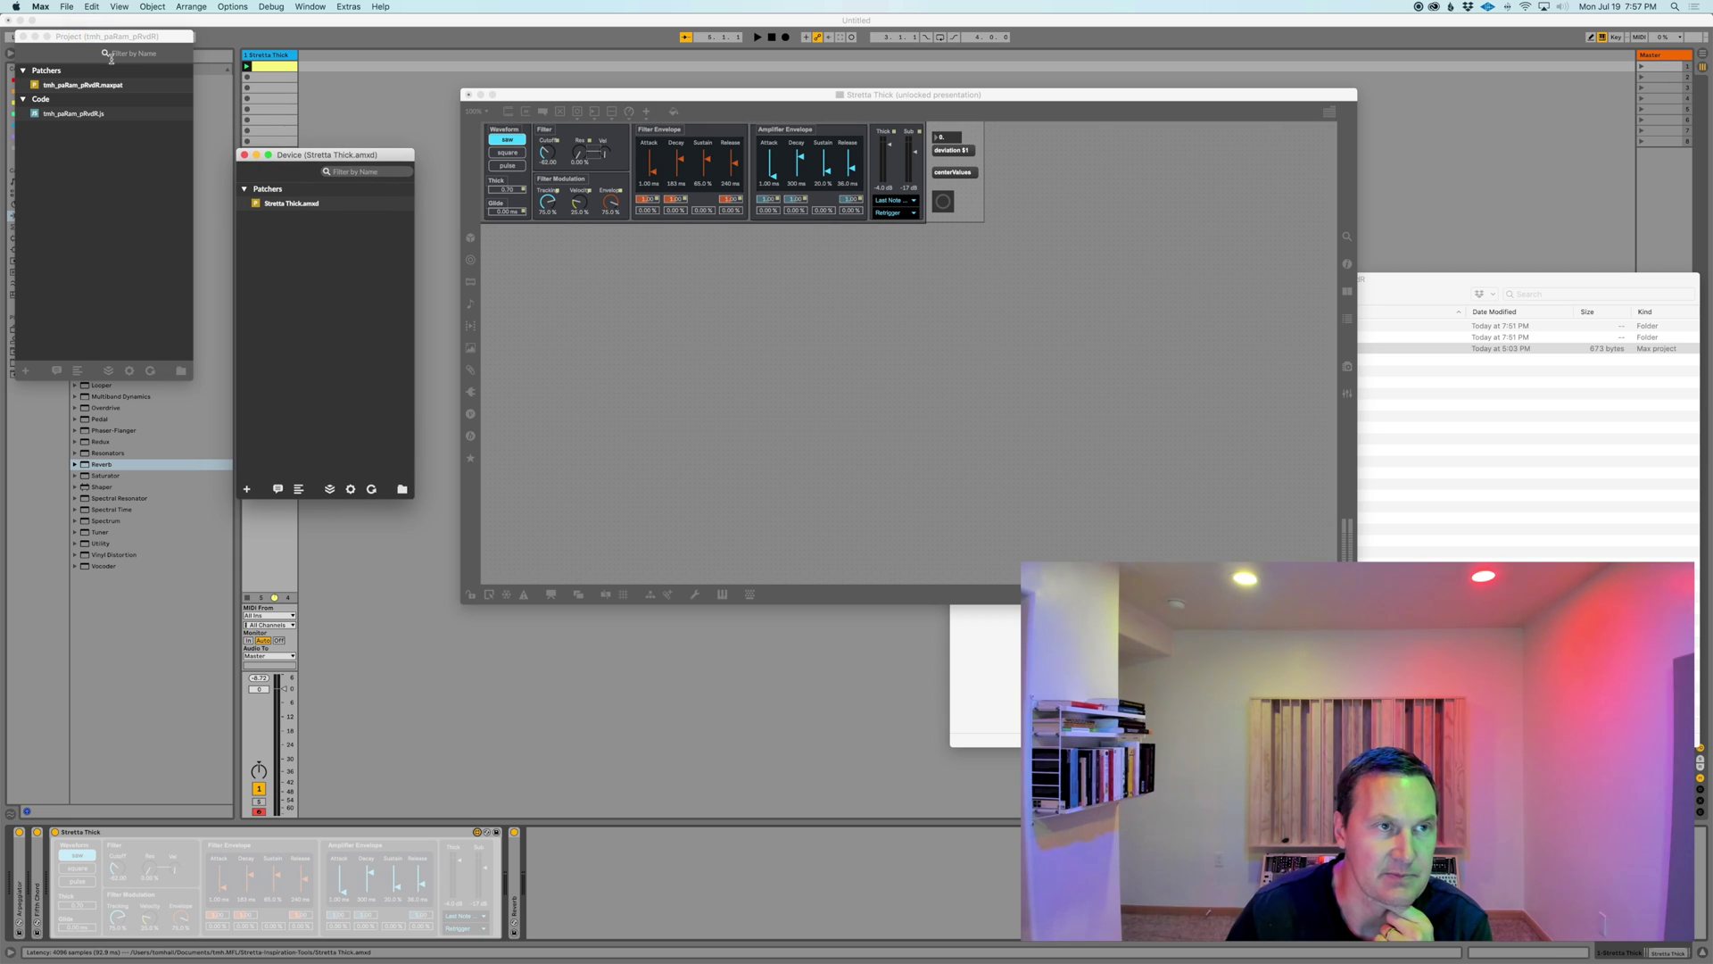
pyautogui.click(23, 36)
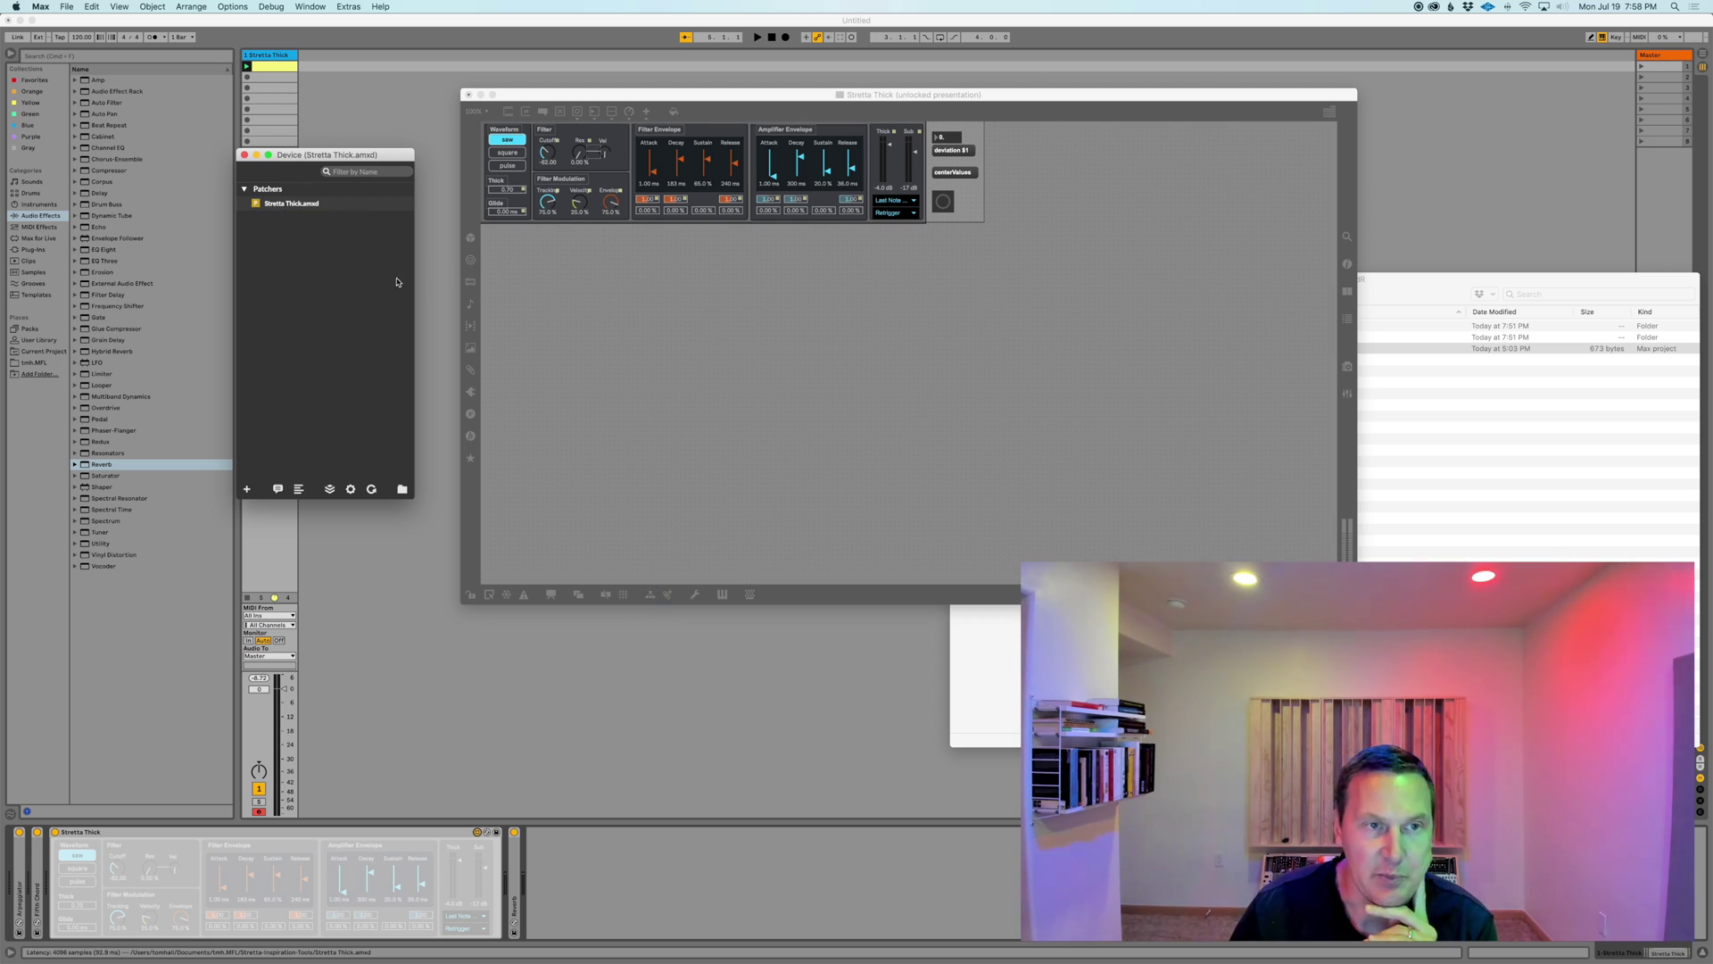
# Add tmh_paRam_pRvdR.js from the Finder code folder to the Stretta Thick project
pyautogui.click(1417, 290)
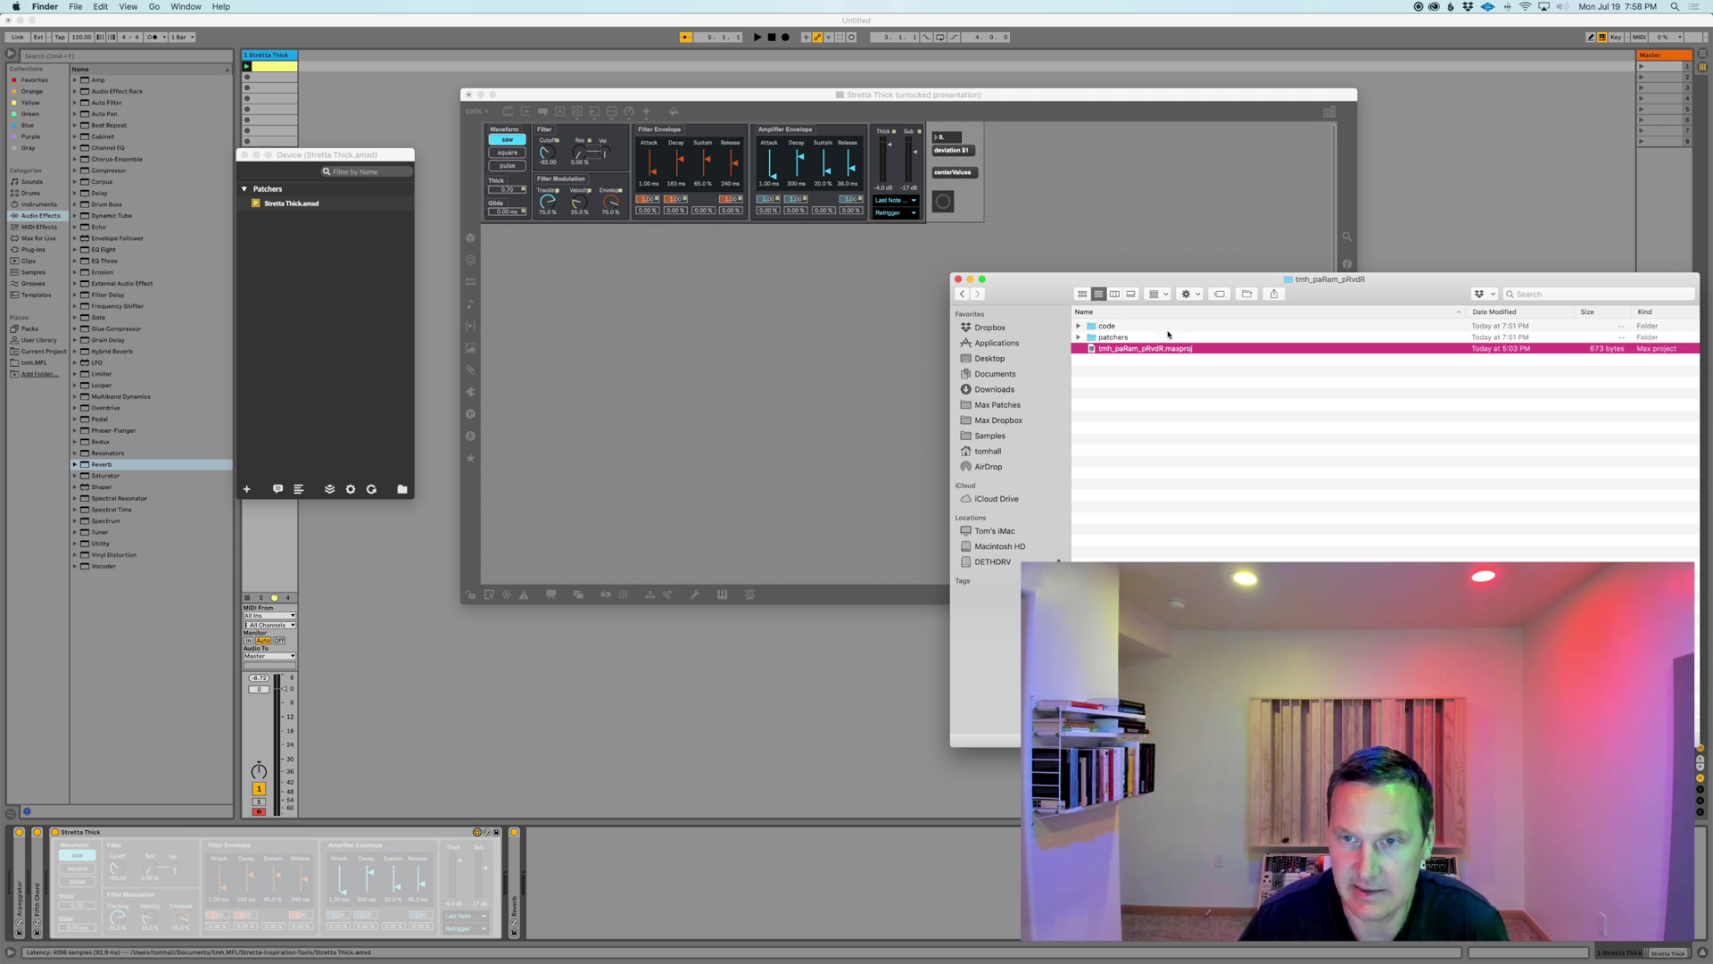
pyautogui.doubleClick(1109, 328)
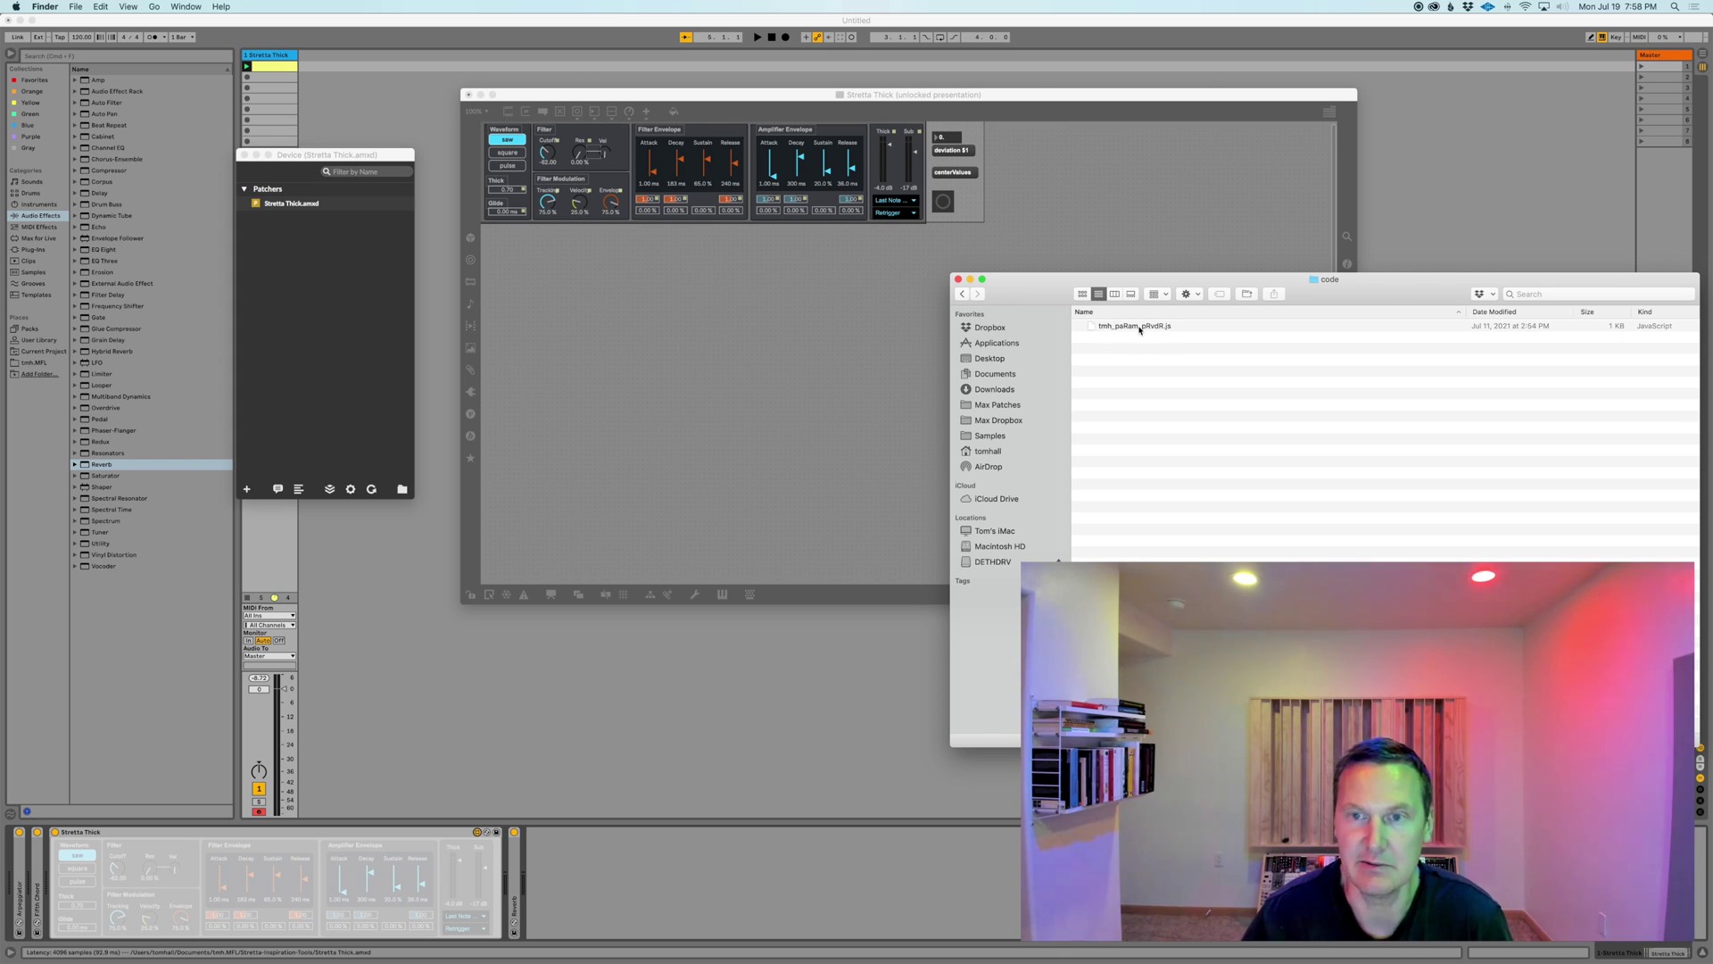
pyautogui.moveTo(1136, 327); pyautogui.dragTo(323, 258)
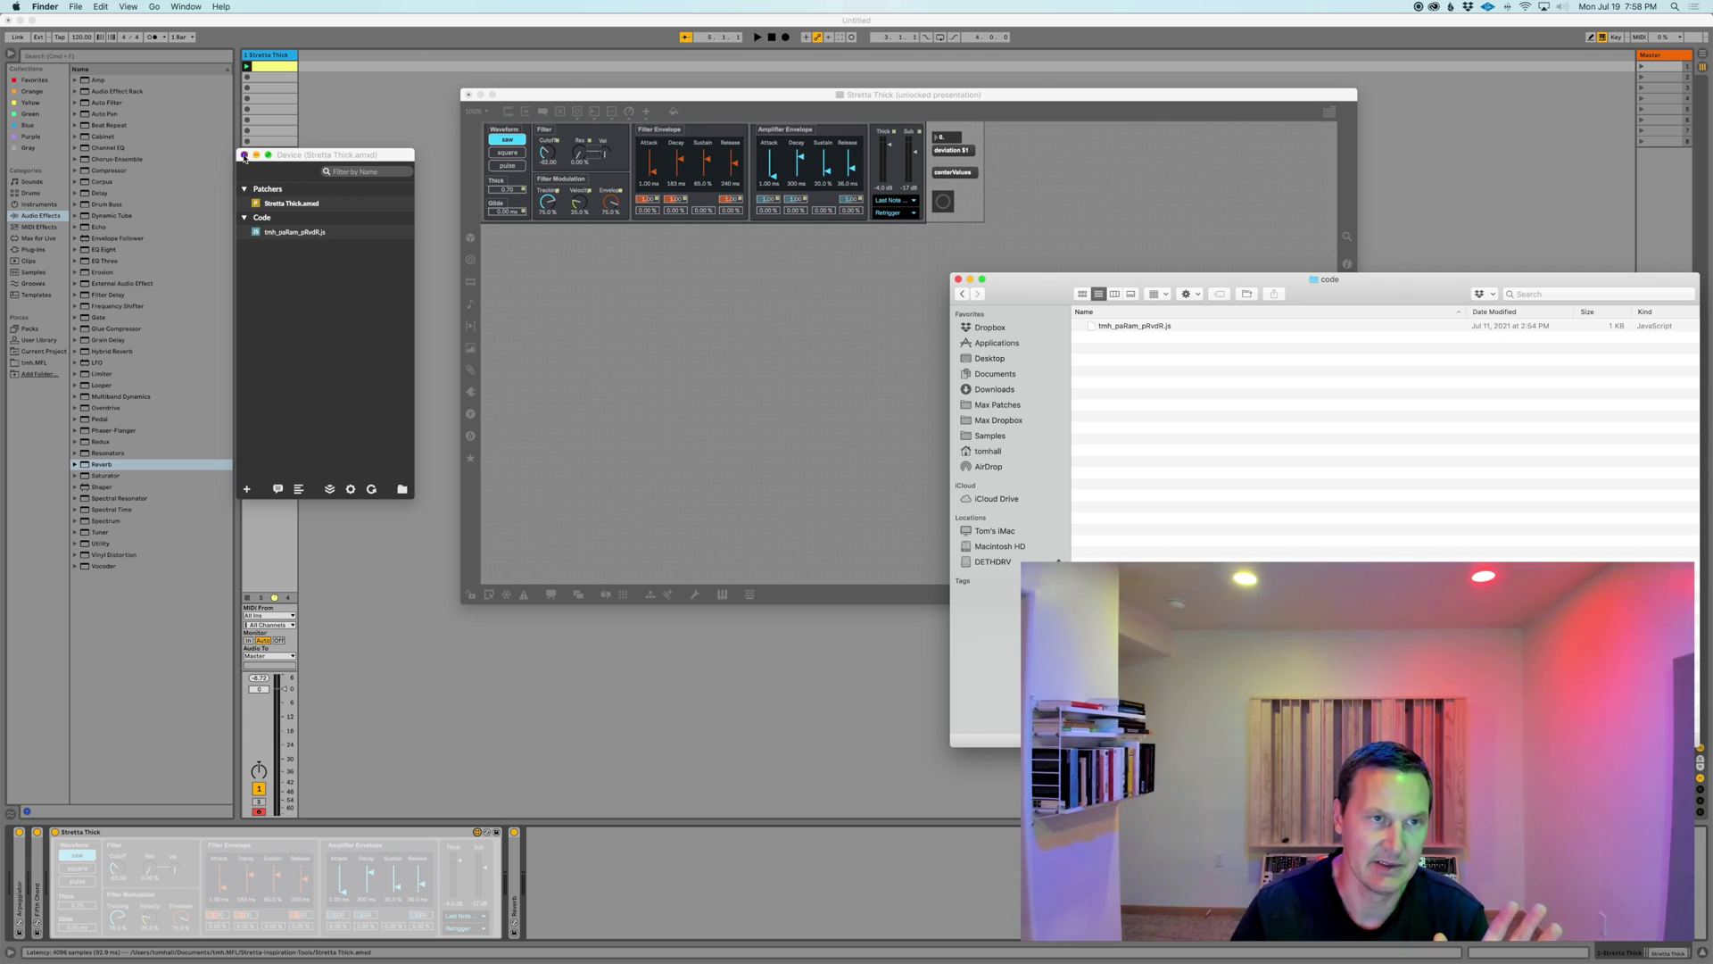
# Freeze and save the Stretta Thick device, lock and close its patcher, and return to Live
pyautogui.click(244, 156)
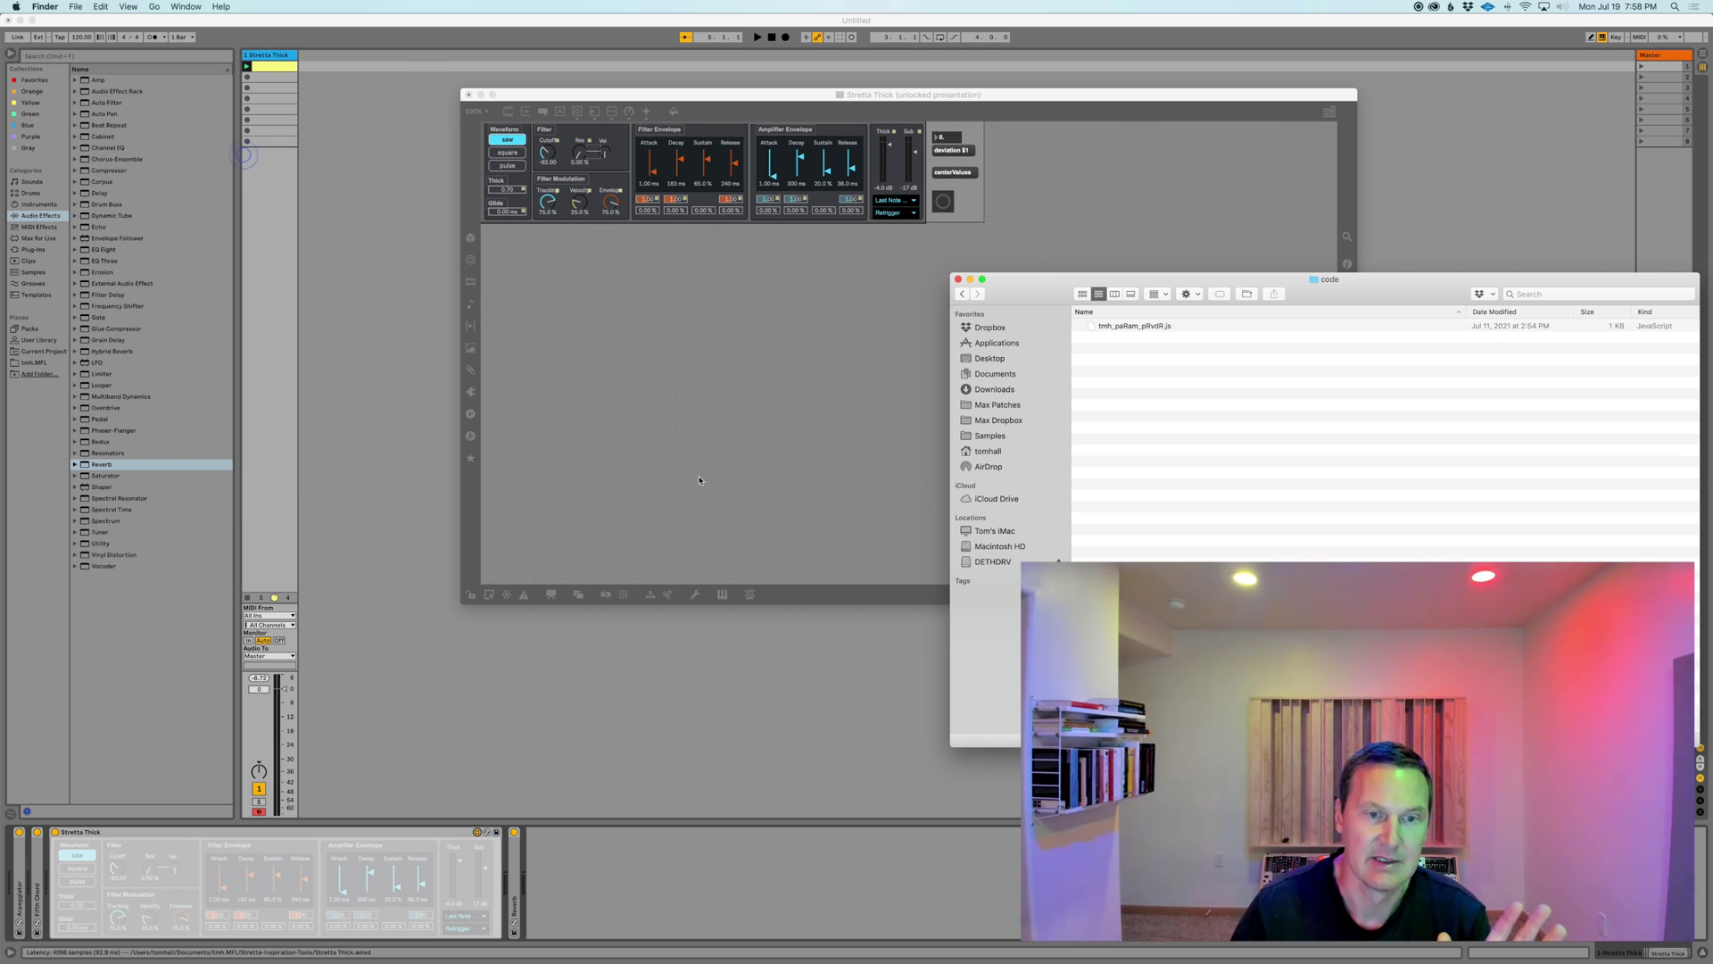
pyautogui.click(506, 595)
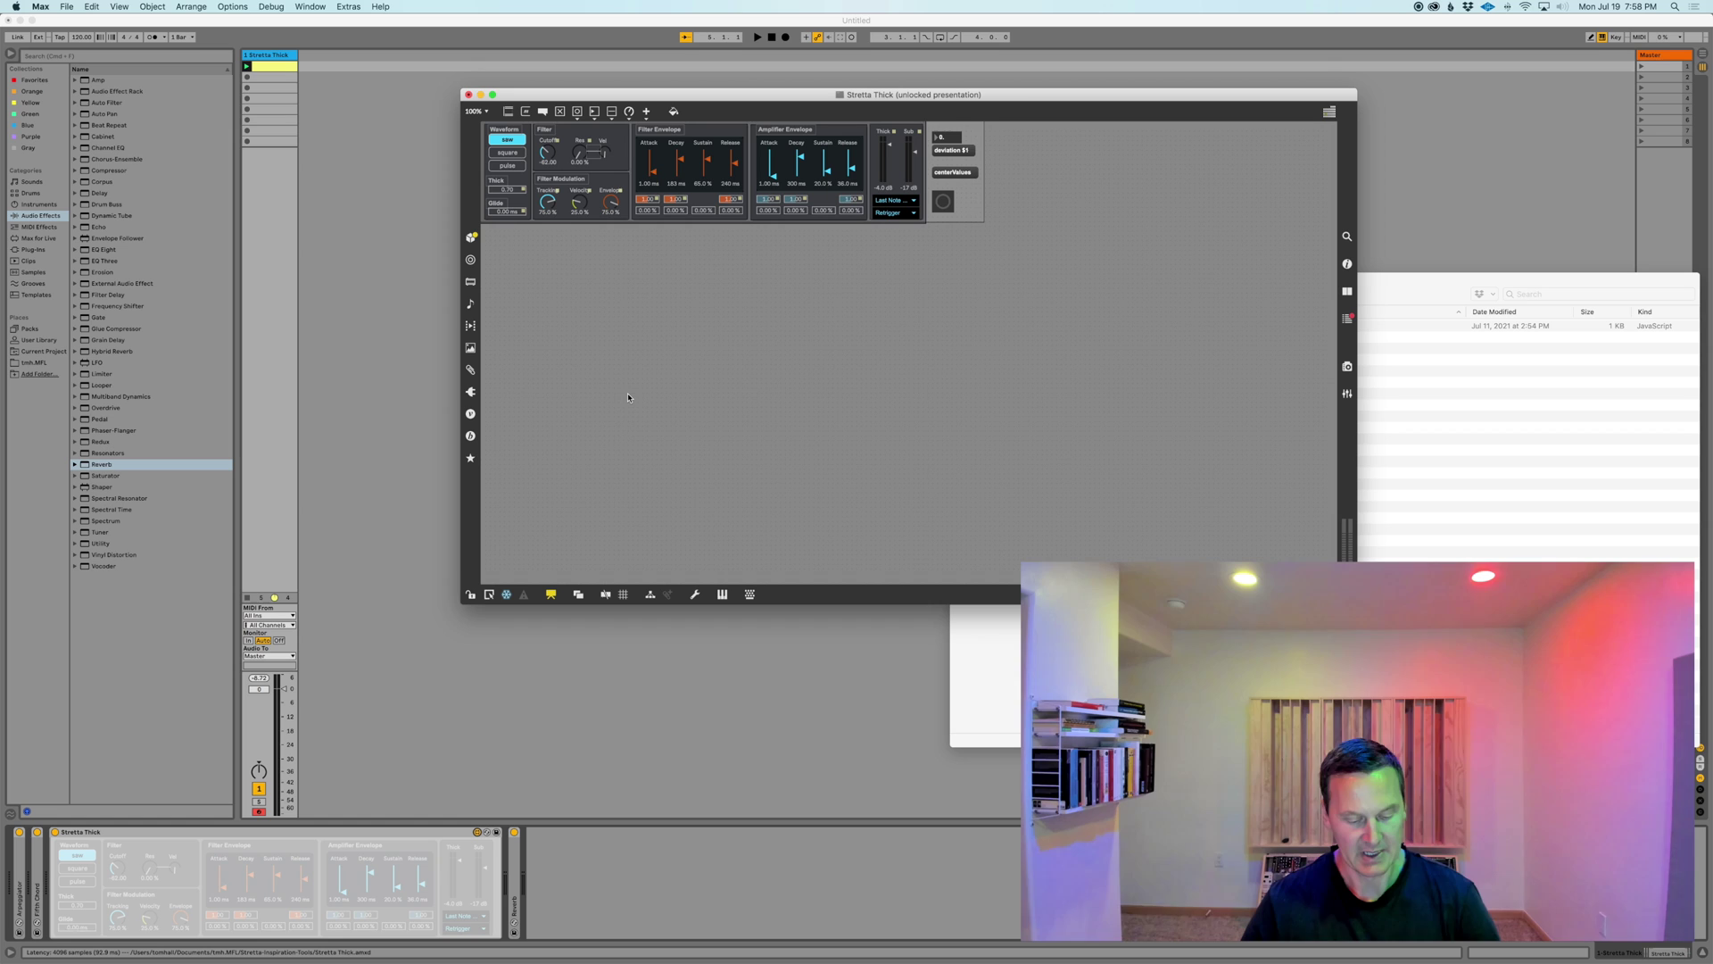
pyautogui.press('super+s')
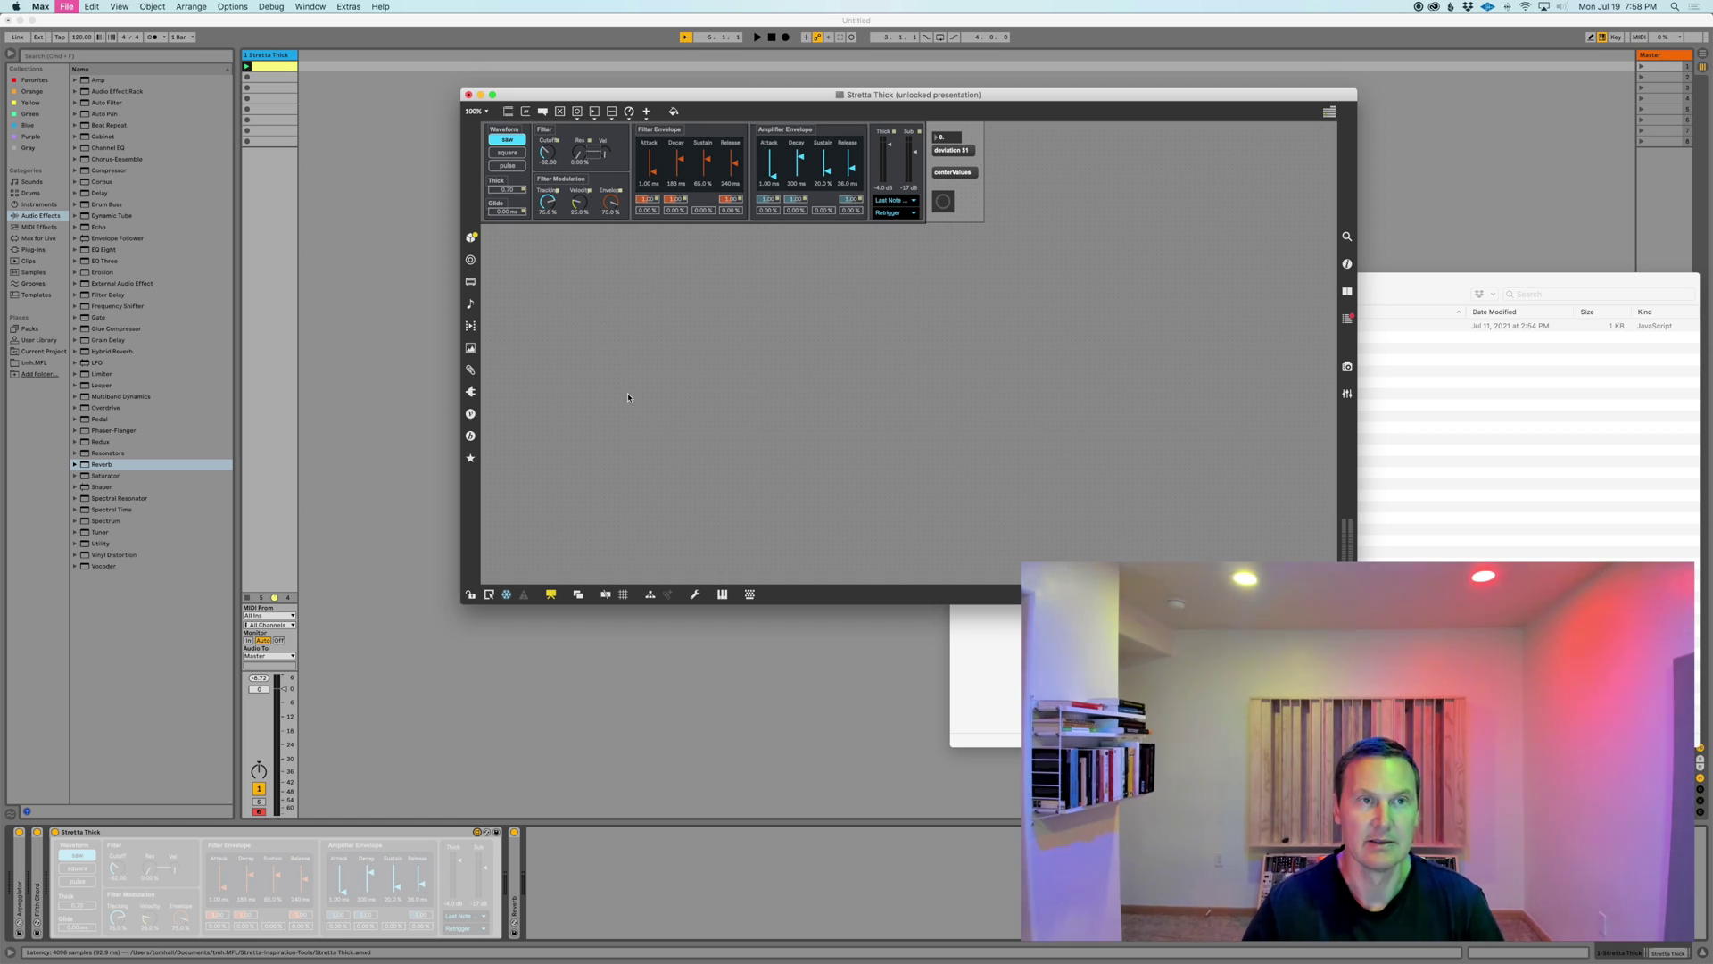
pyautogui.press('super+e')
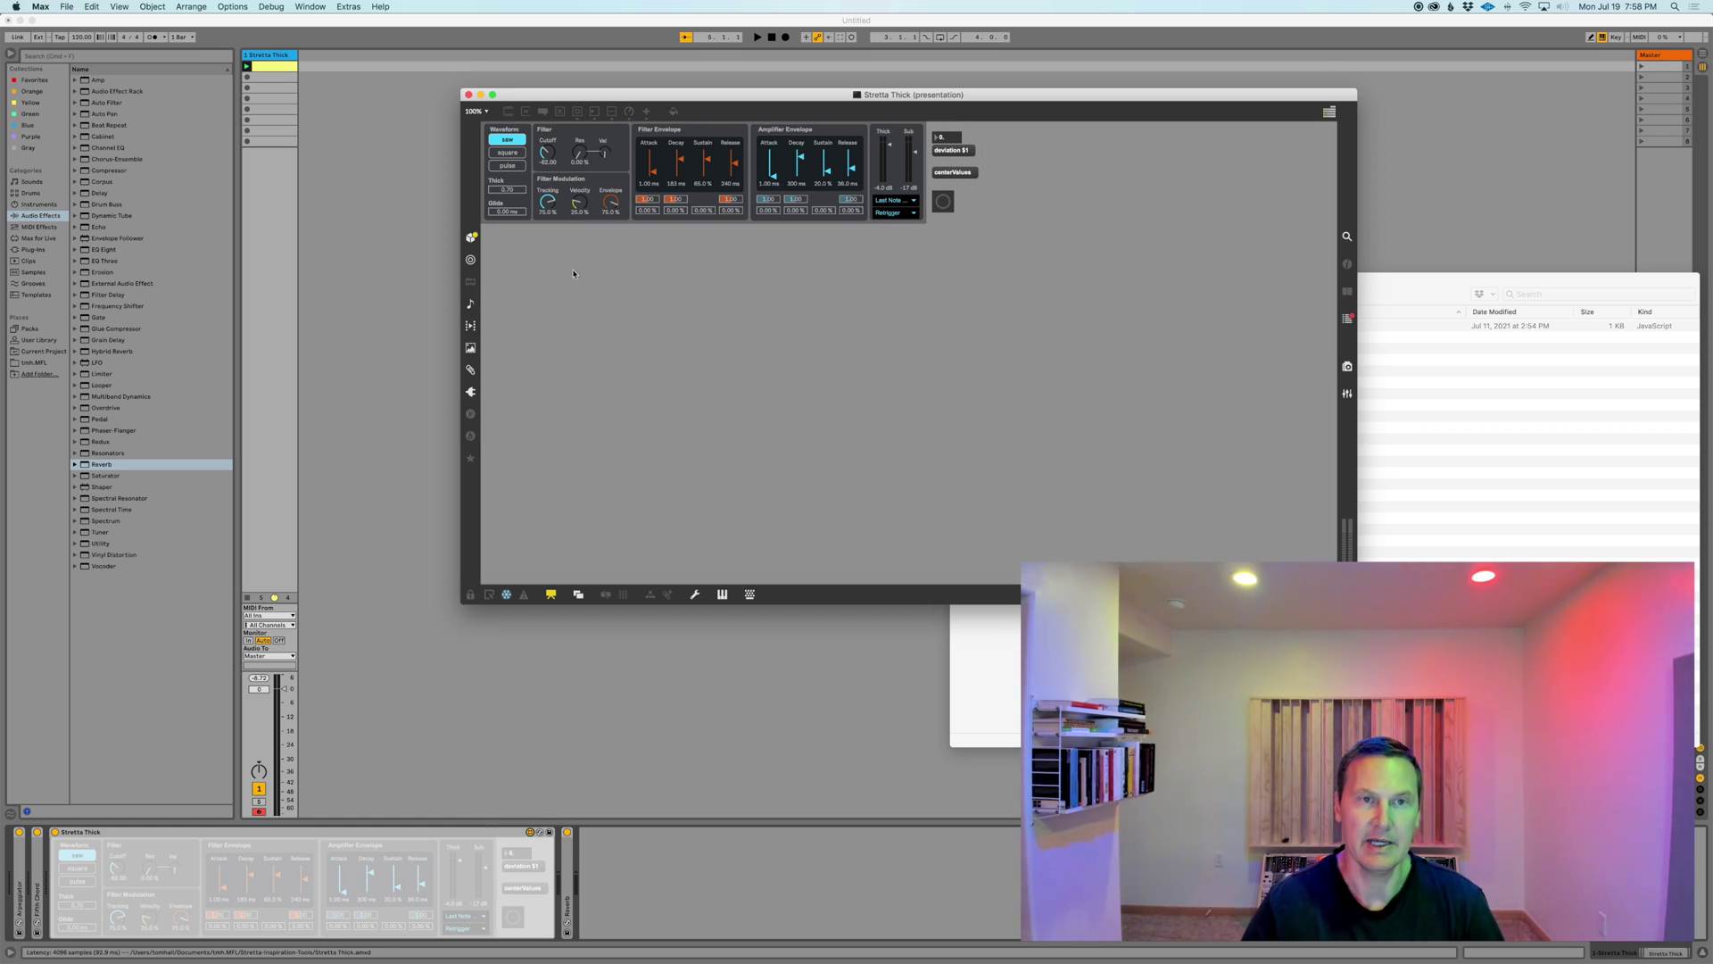
pyautogui.click(470, 97)
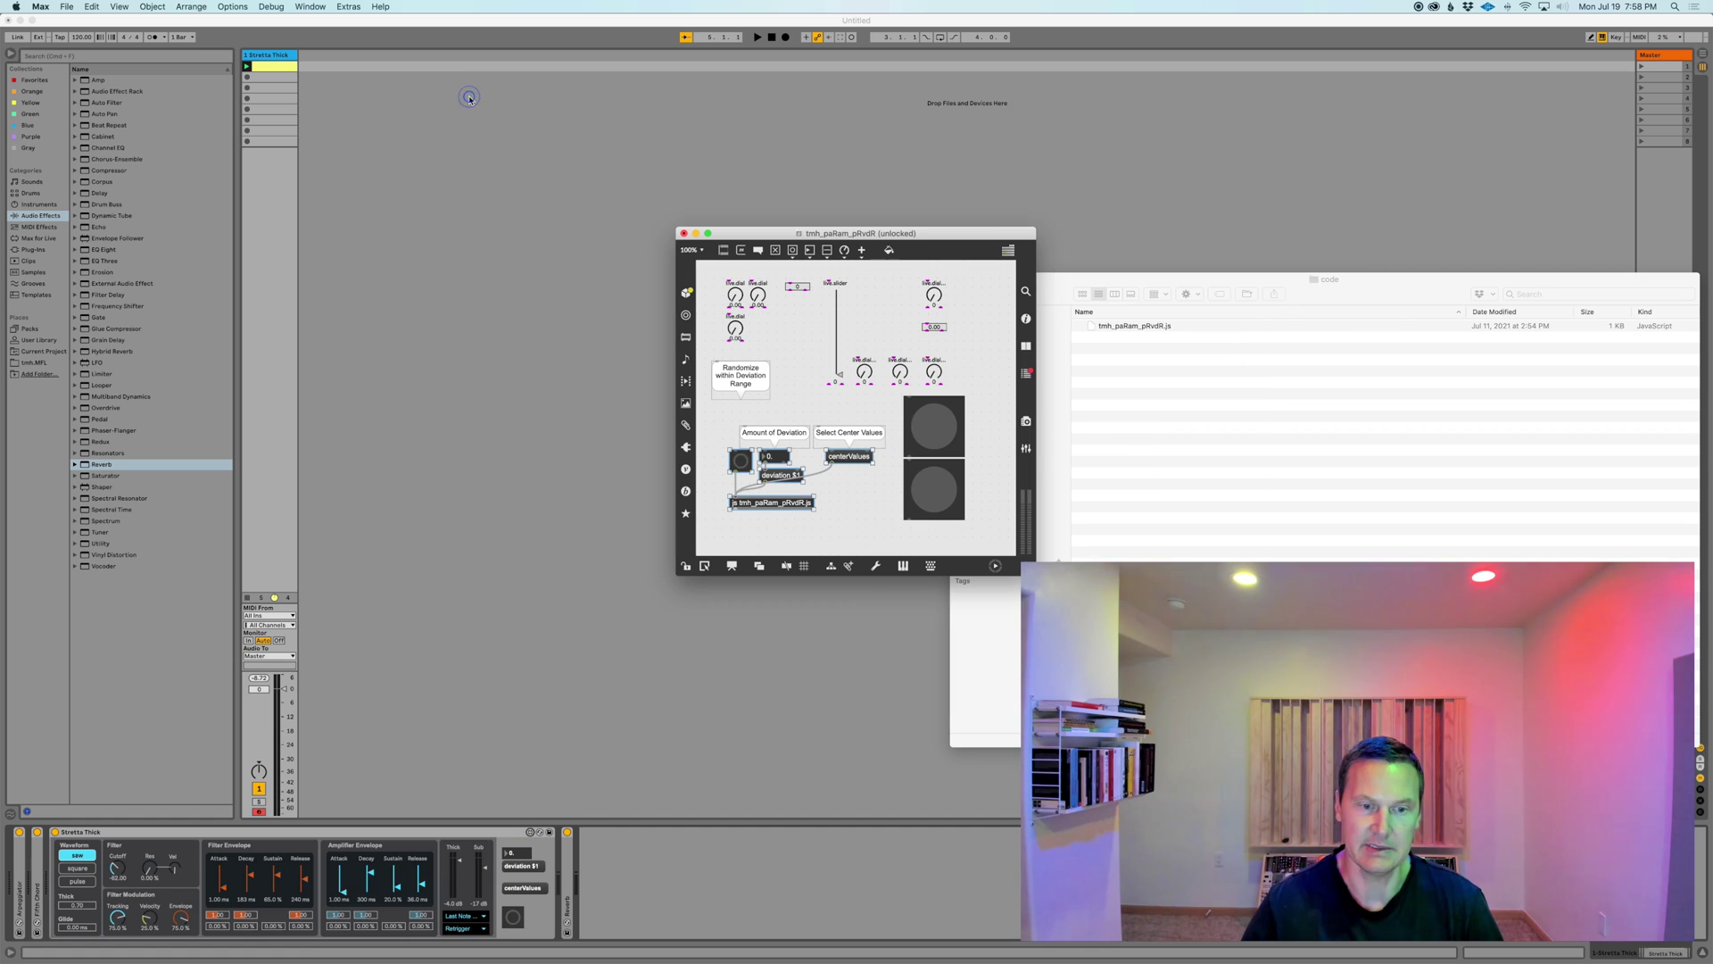
pyautogui.click(487, 325)
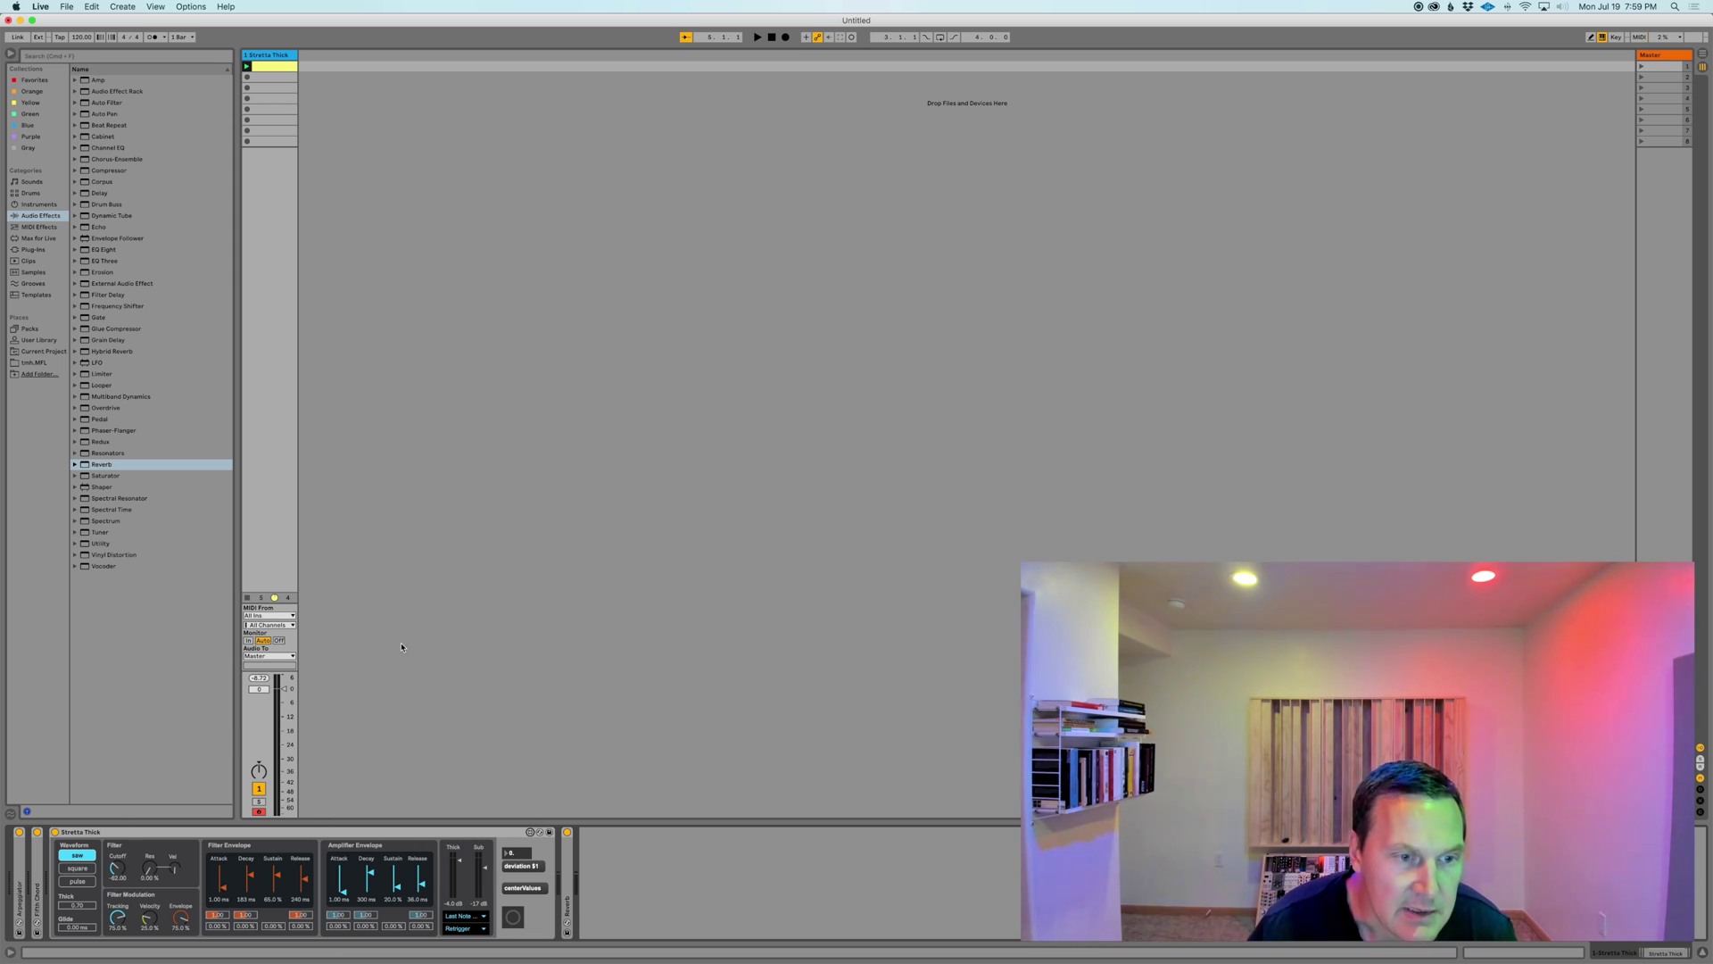
# Start playback and sweep the Stretta Thick Filter Cutoff knob while listening
pyautogui.press('space')
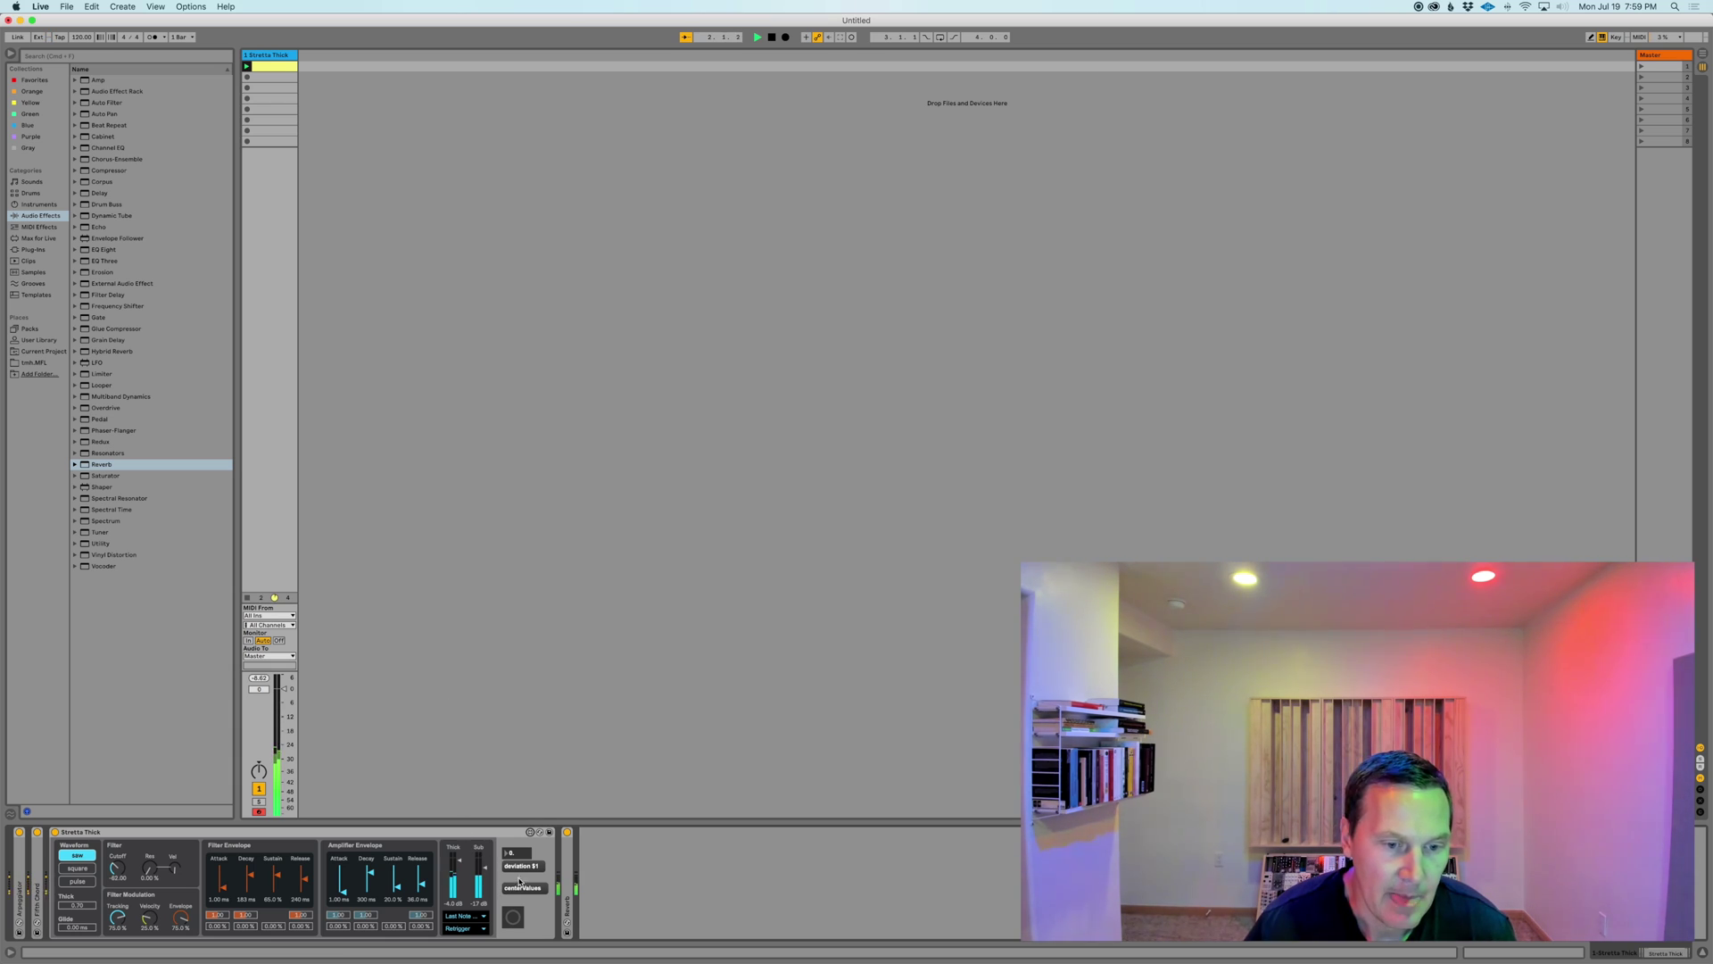
pyautogui.click(123, 868)
pyautogui.moveTo(110, 861); pyautogui.dragTo(110, 883)
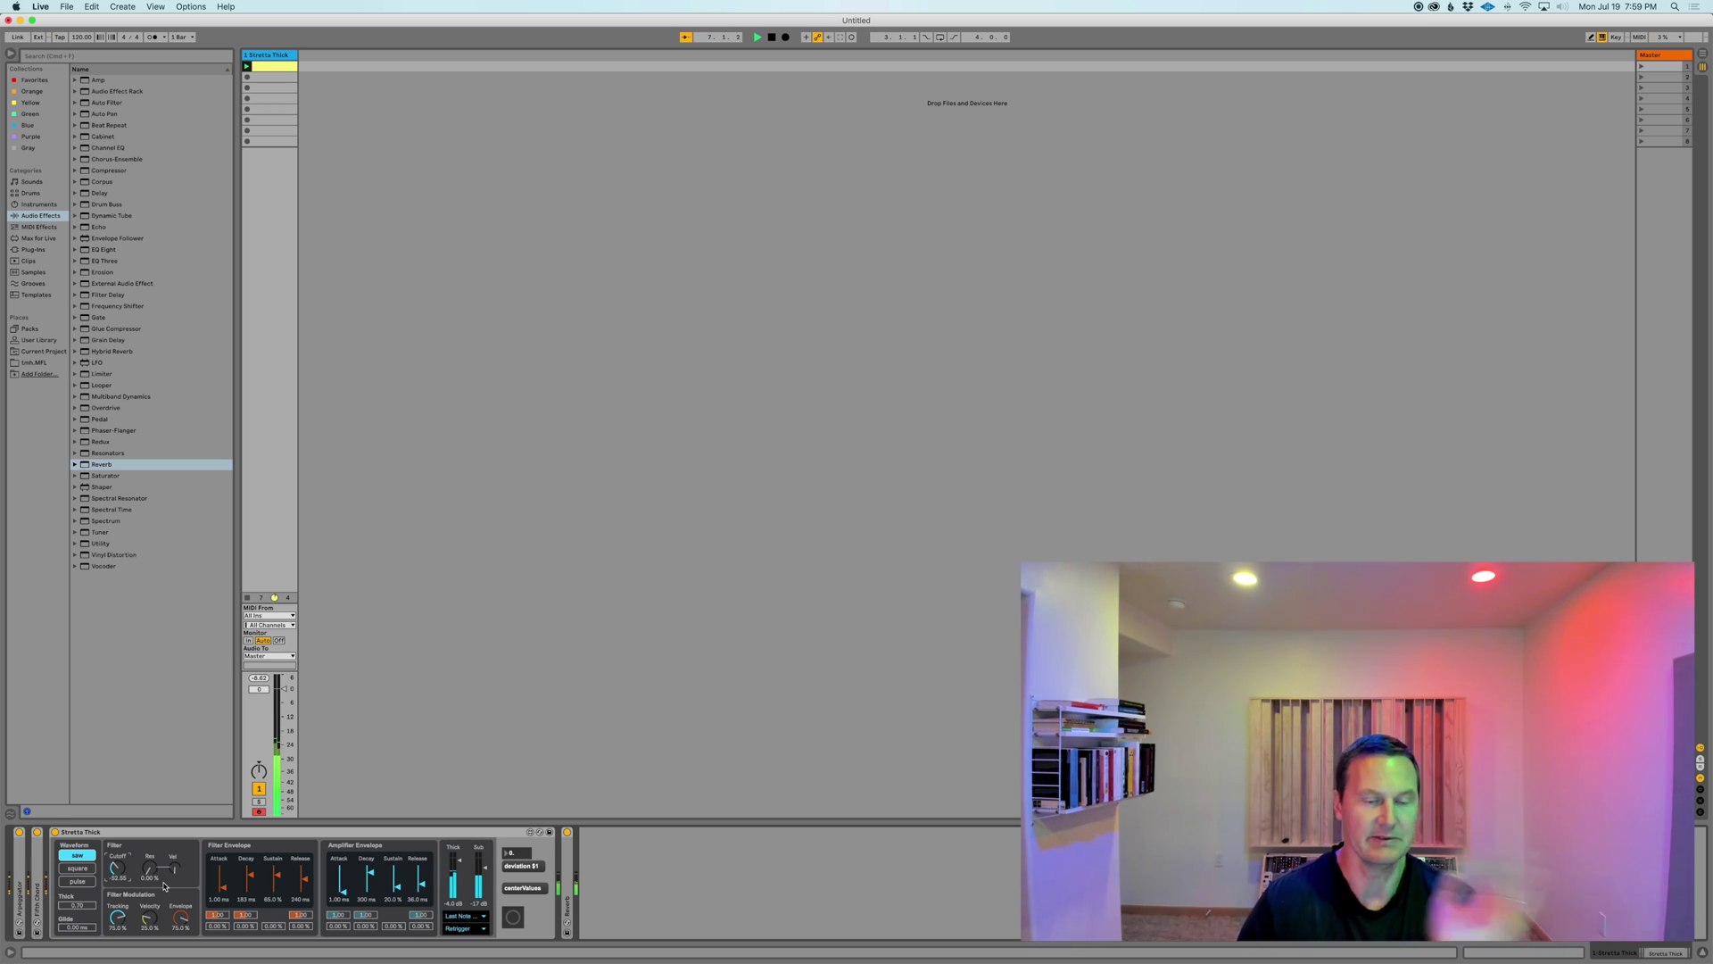
# Store the current settings as center values and select the deviation amount box
pyautogui.click(522, 889)
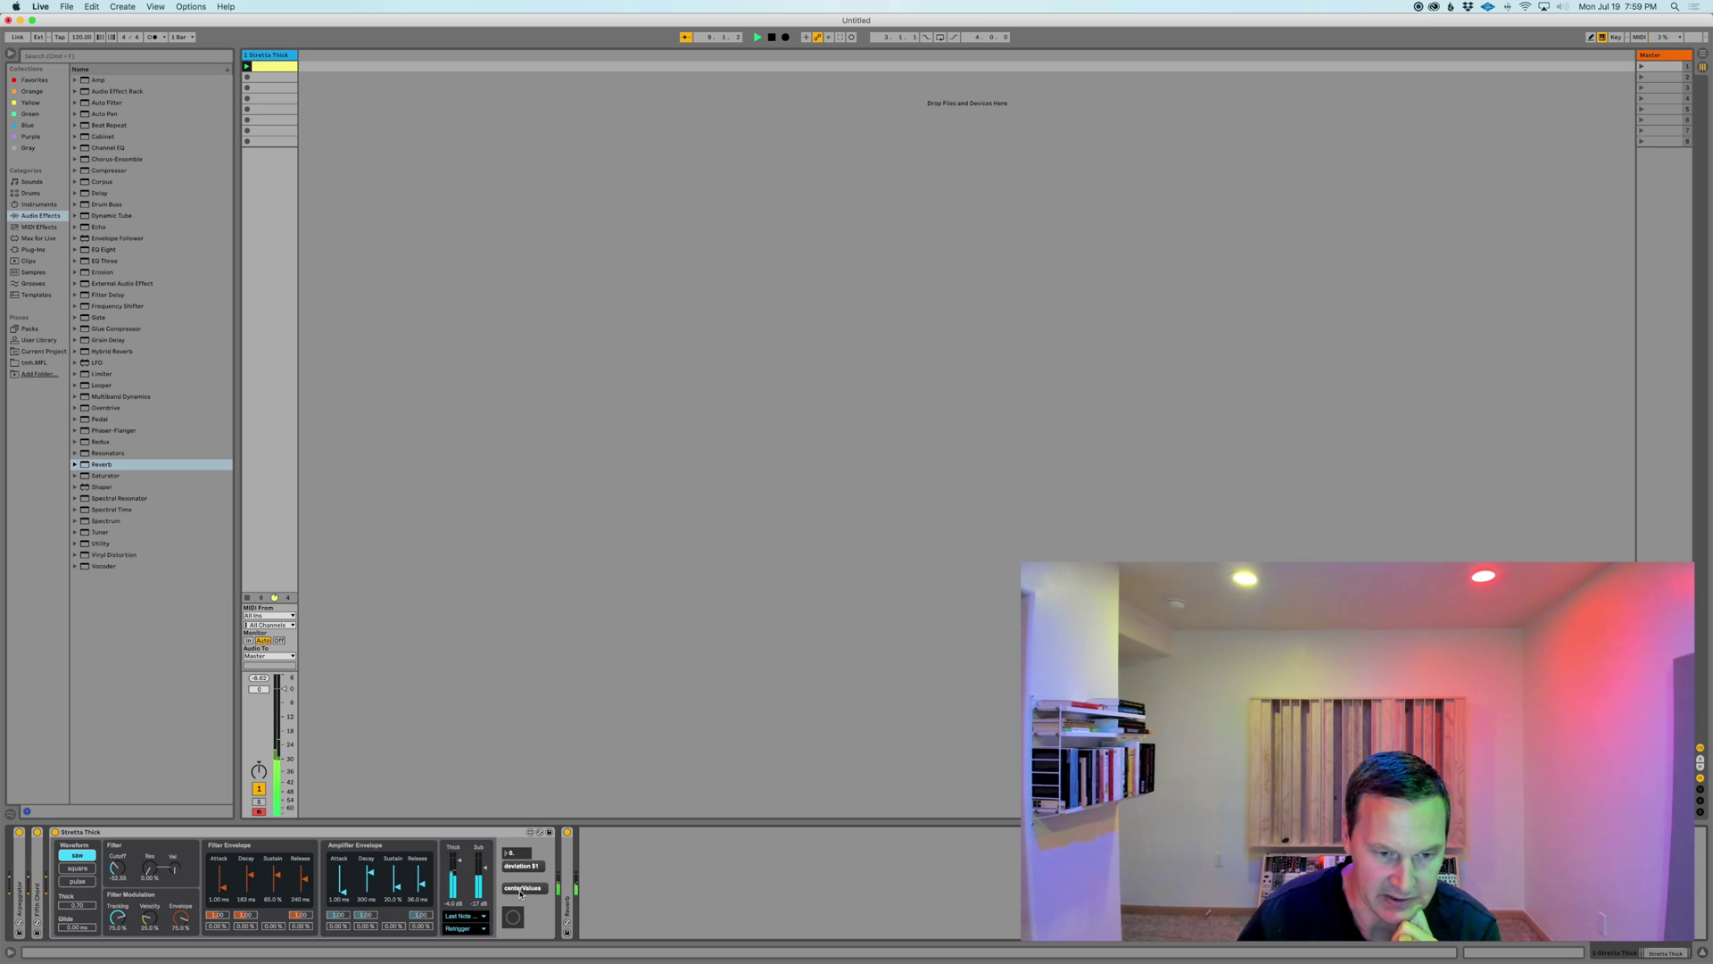
pyautogui.click(514, 854)
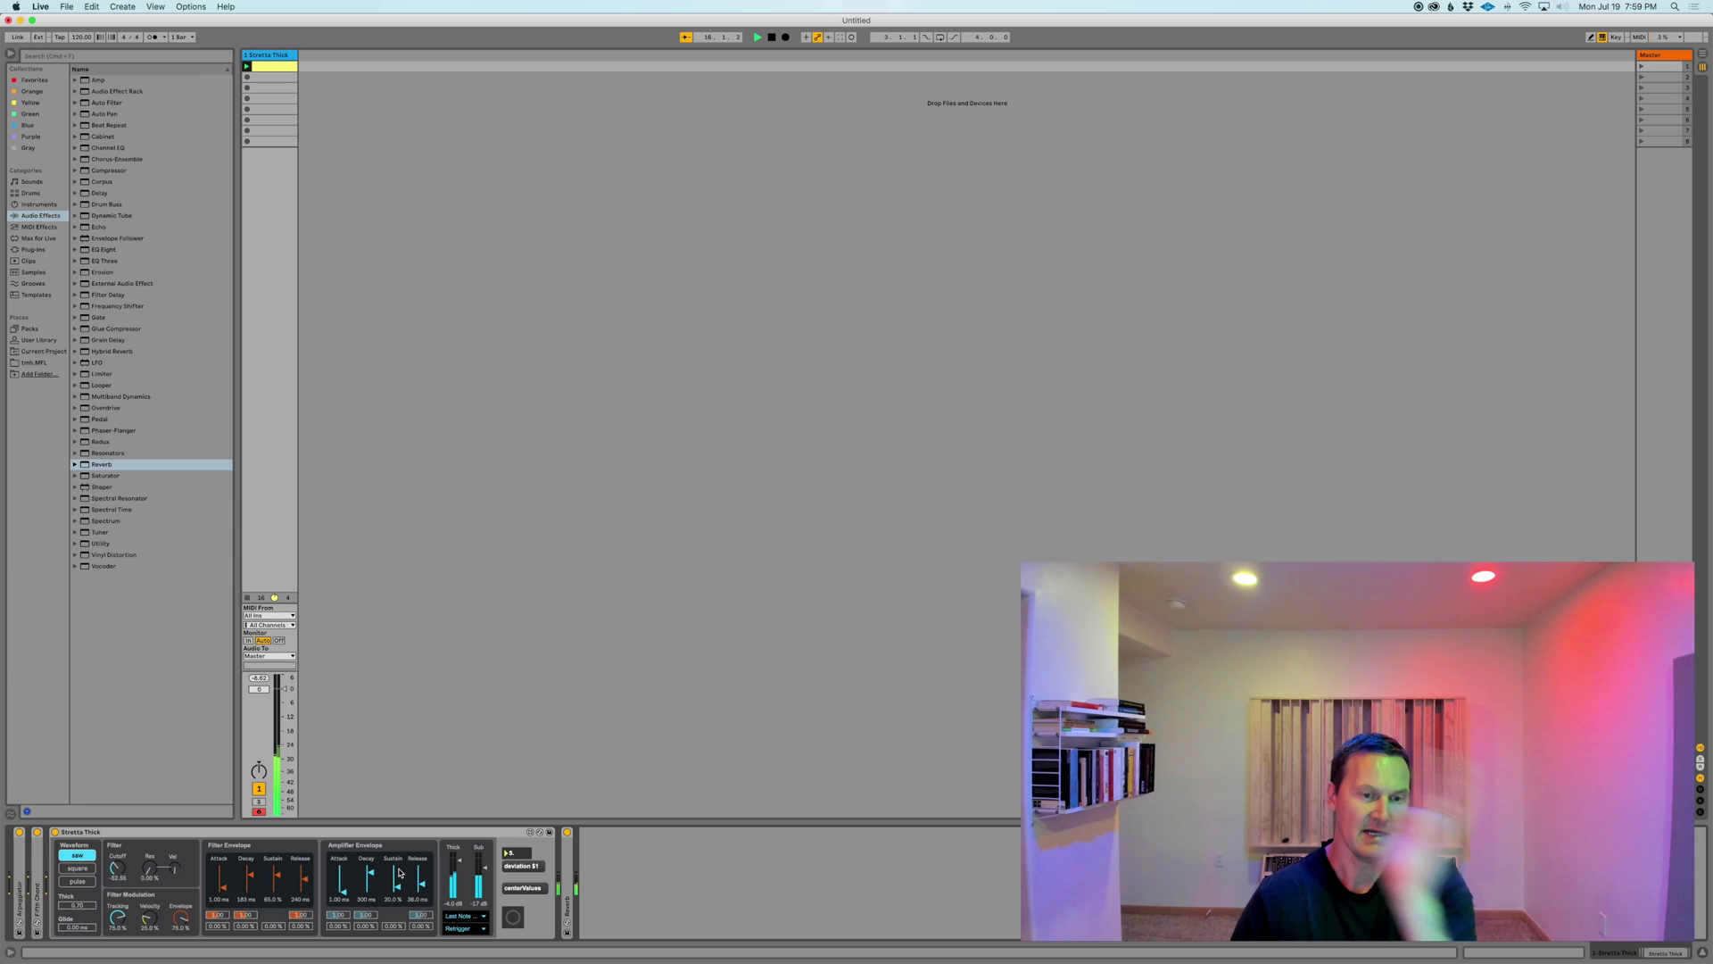
# Randomize the synth parameters repeatedly around the stored center values
pyautogui.click(513, 919)
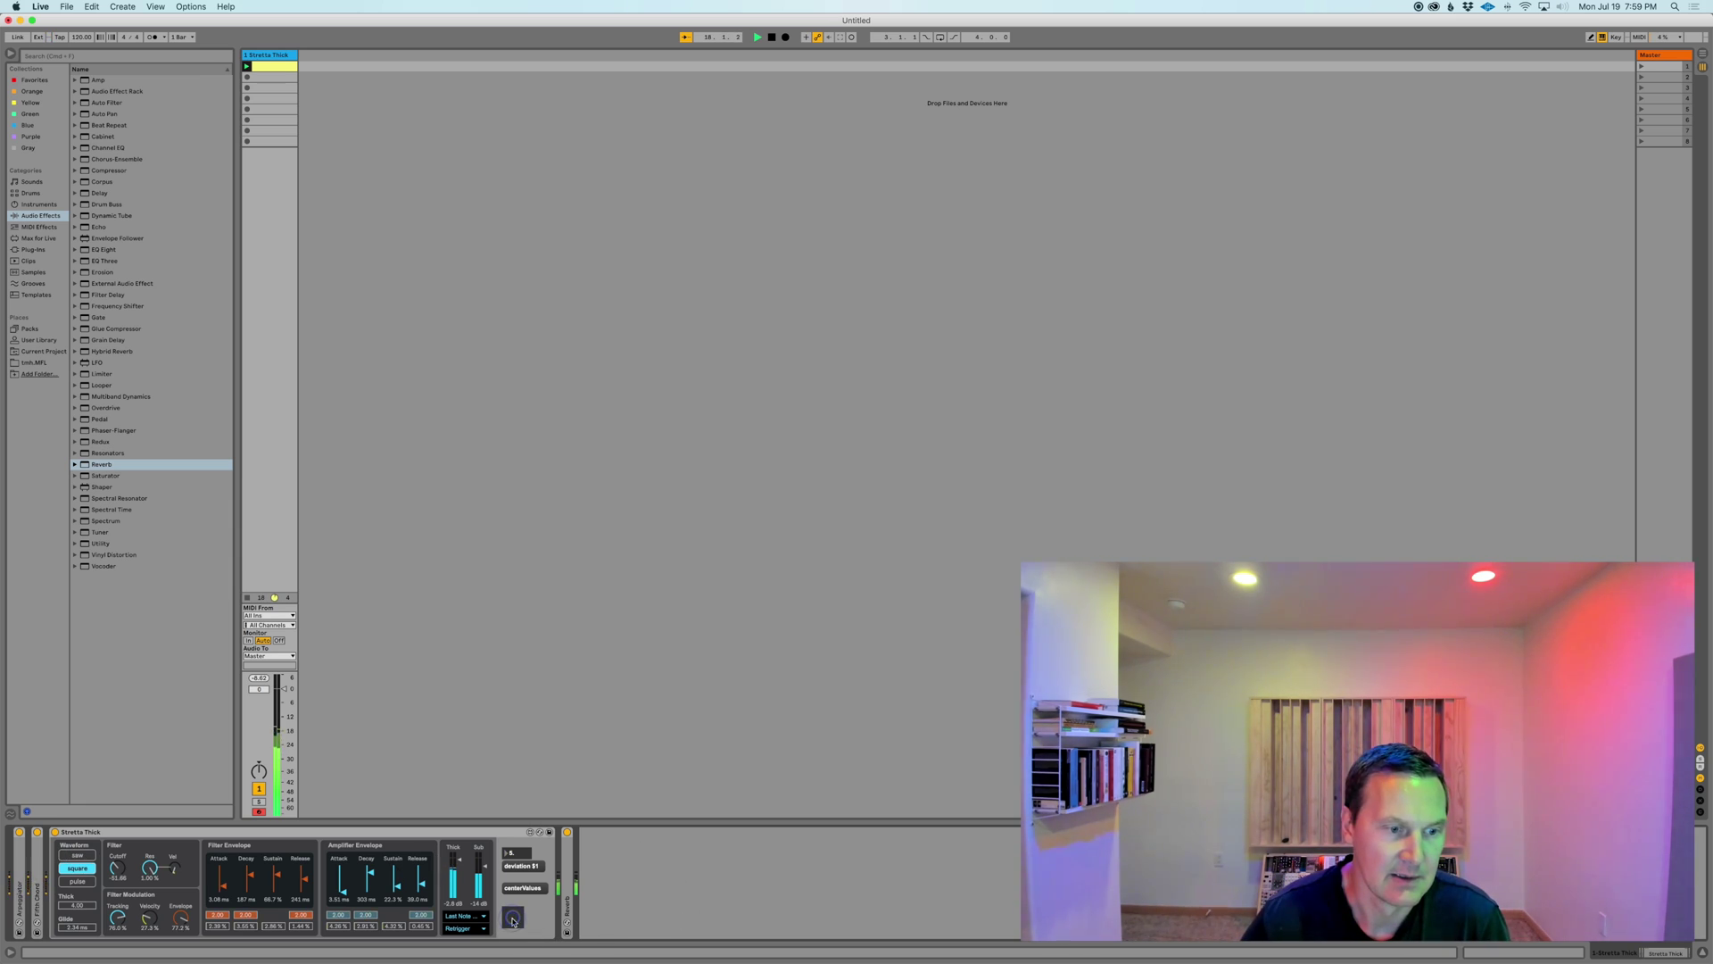
pyautogui.click(513, 920)
pyautogui.click(513, 919)
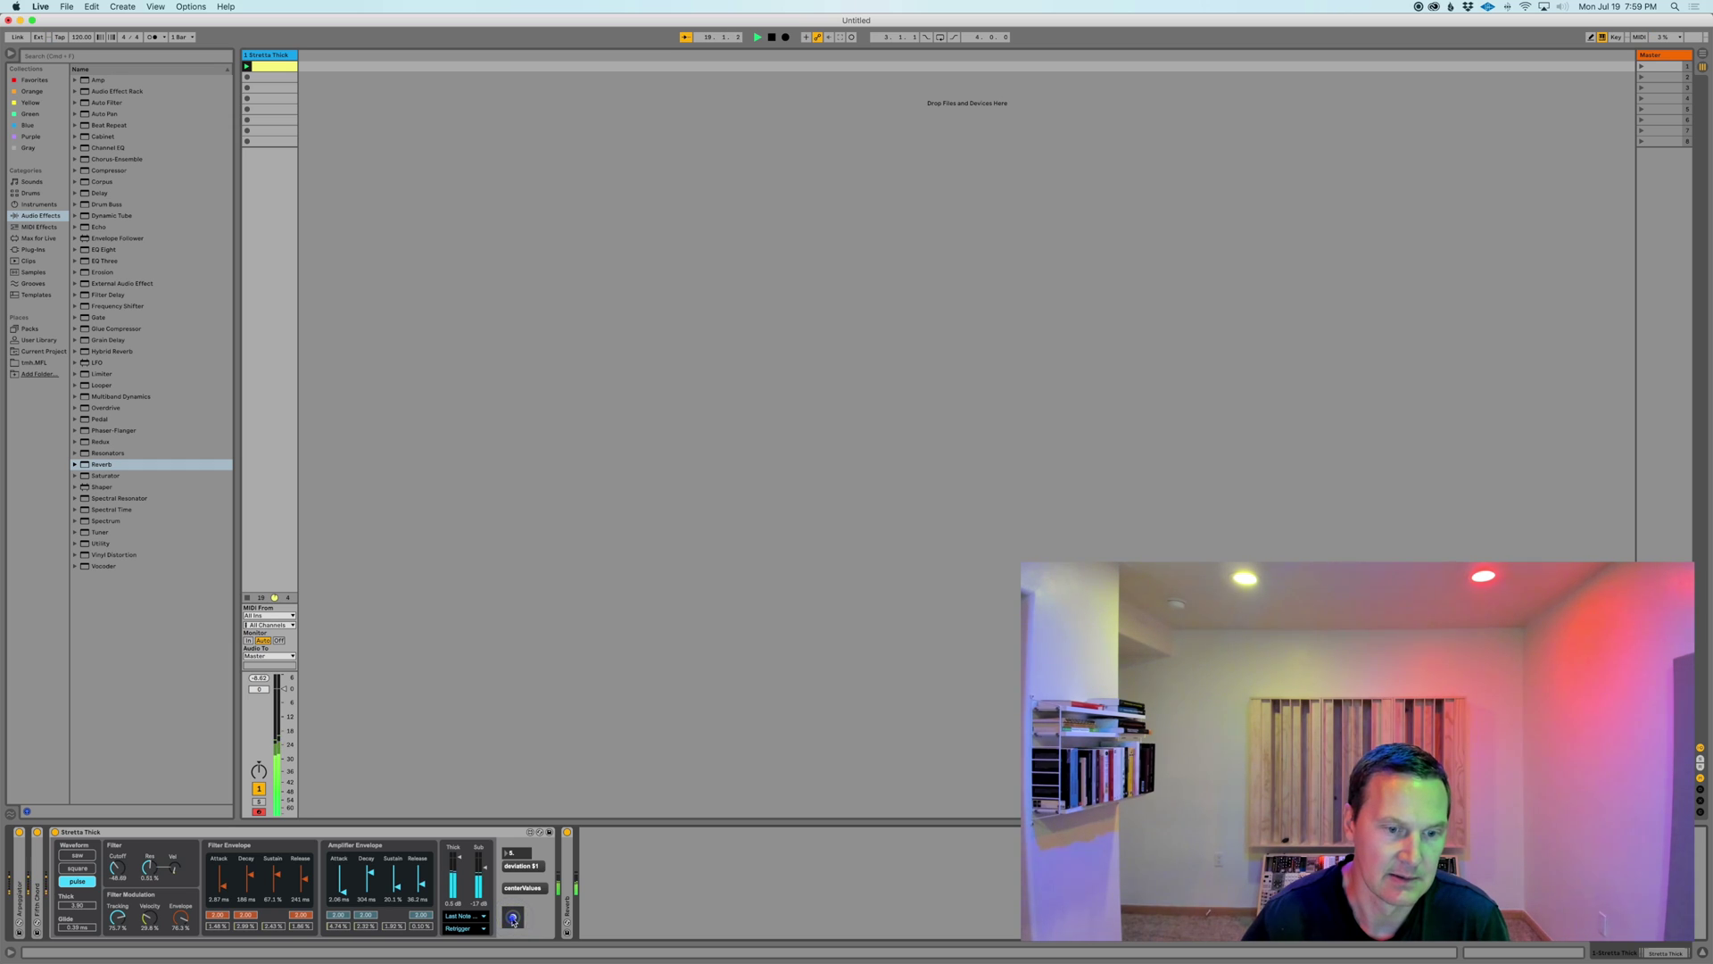
pyautogui.click(513, 919)
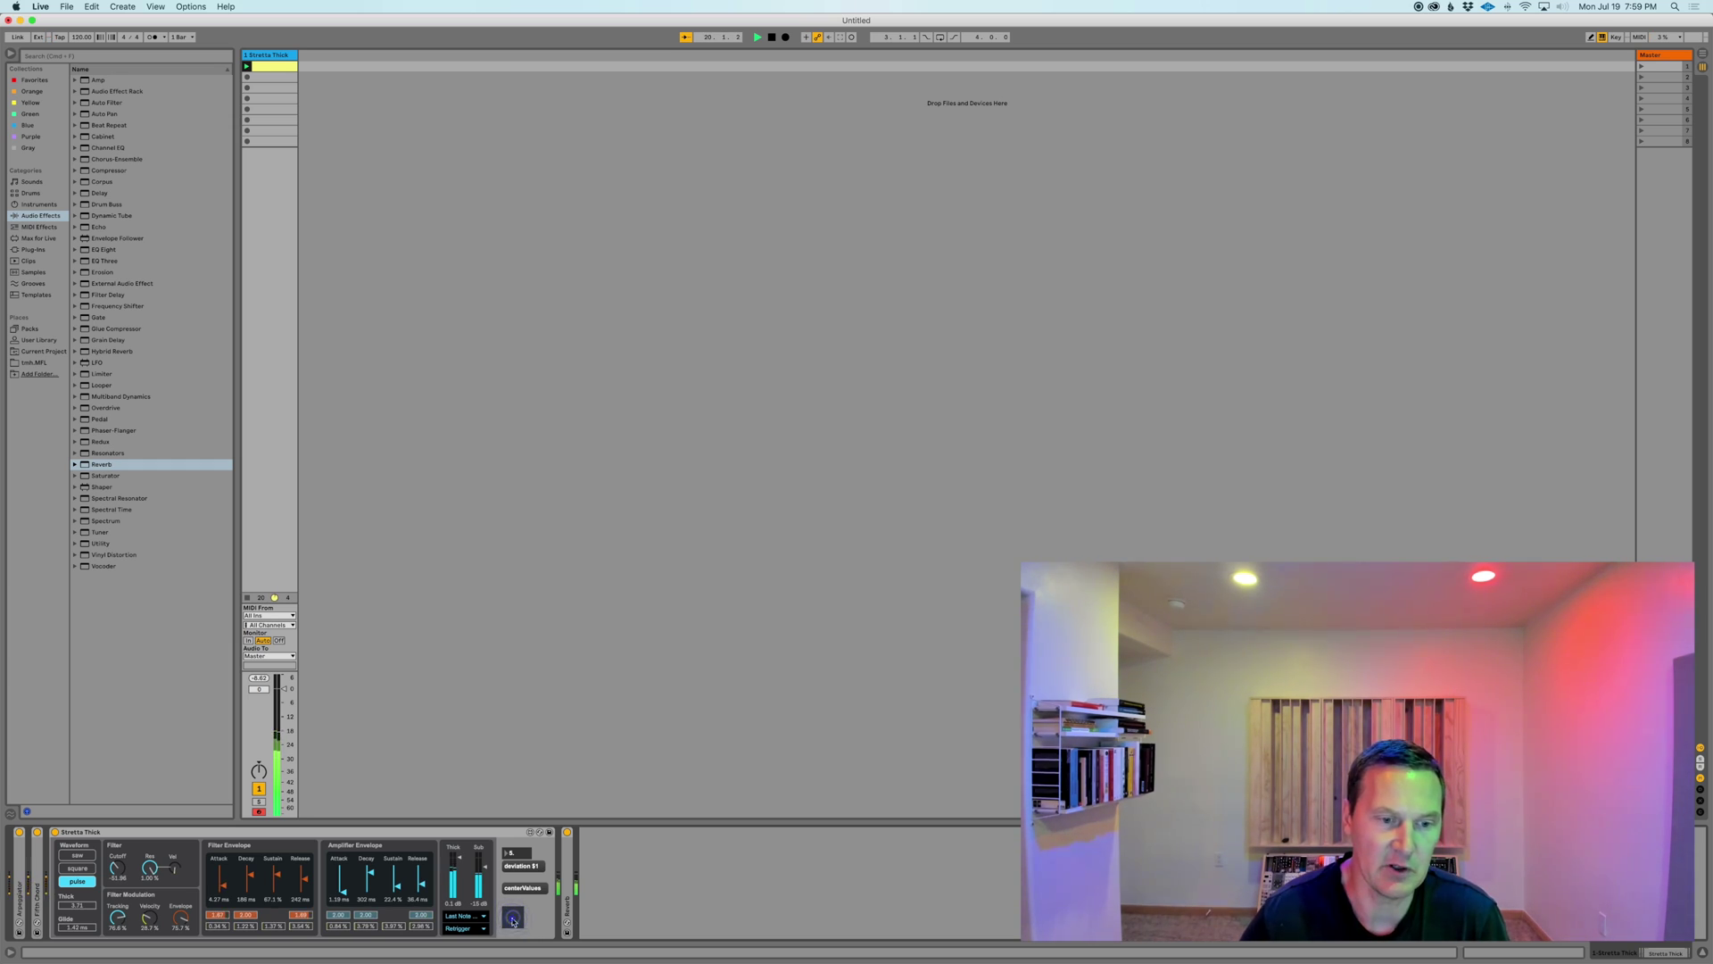
pyautogui.click(513, 919)
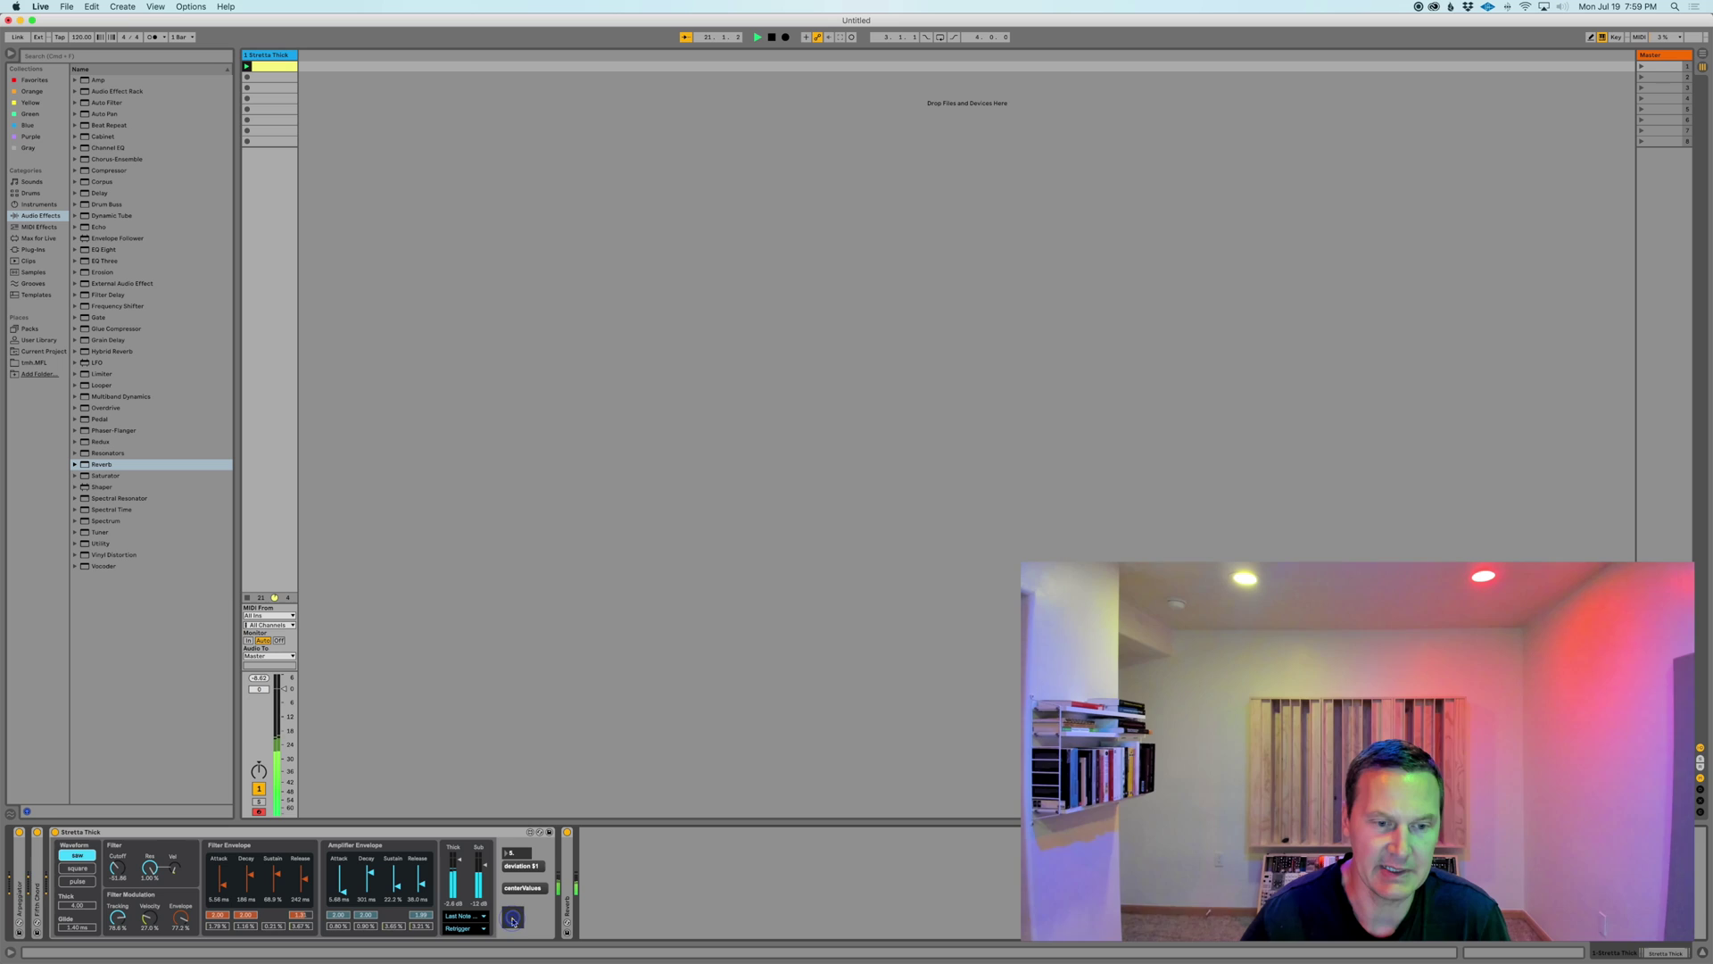
pyautogui.click(513, 920)
pyautogui.click(513, 919)
pyautogui.click(513, 919)
pyautogui.click(513, 919)
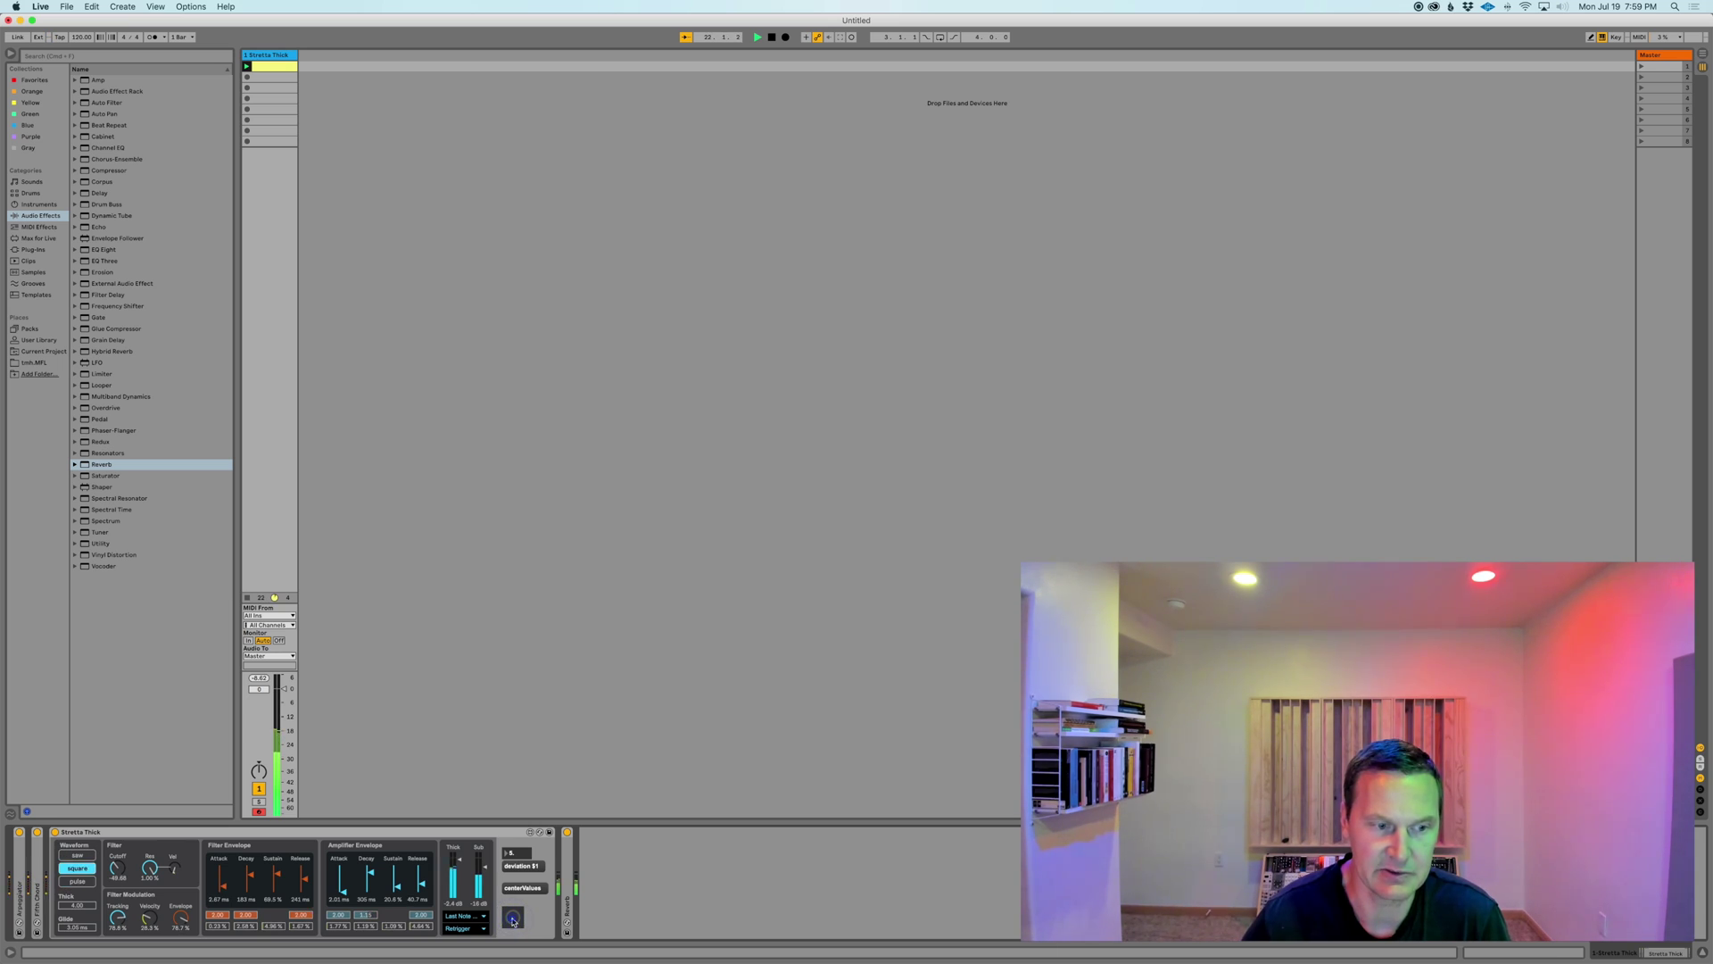
pyautogui.click(513, 919)
pyautogui.click(513, 919)
pyautogui.click(513, 919)
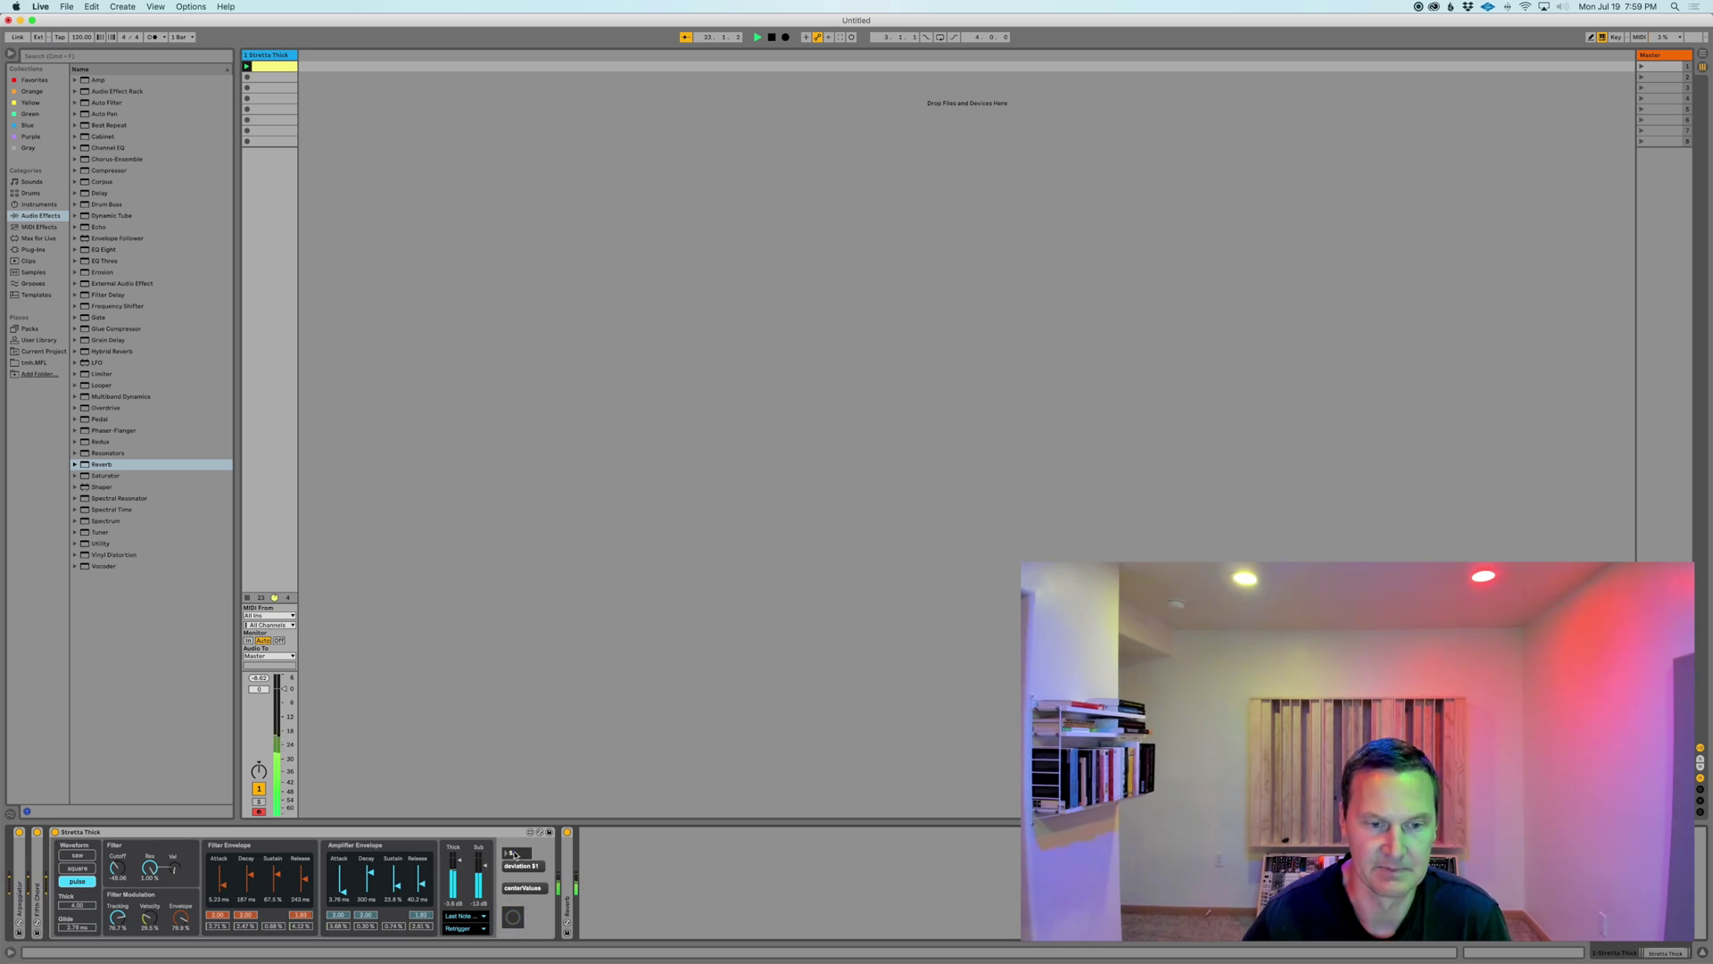
pyautogui.click(513, 919)
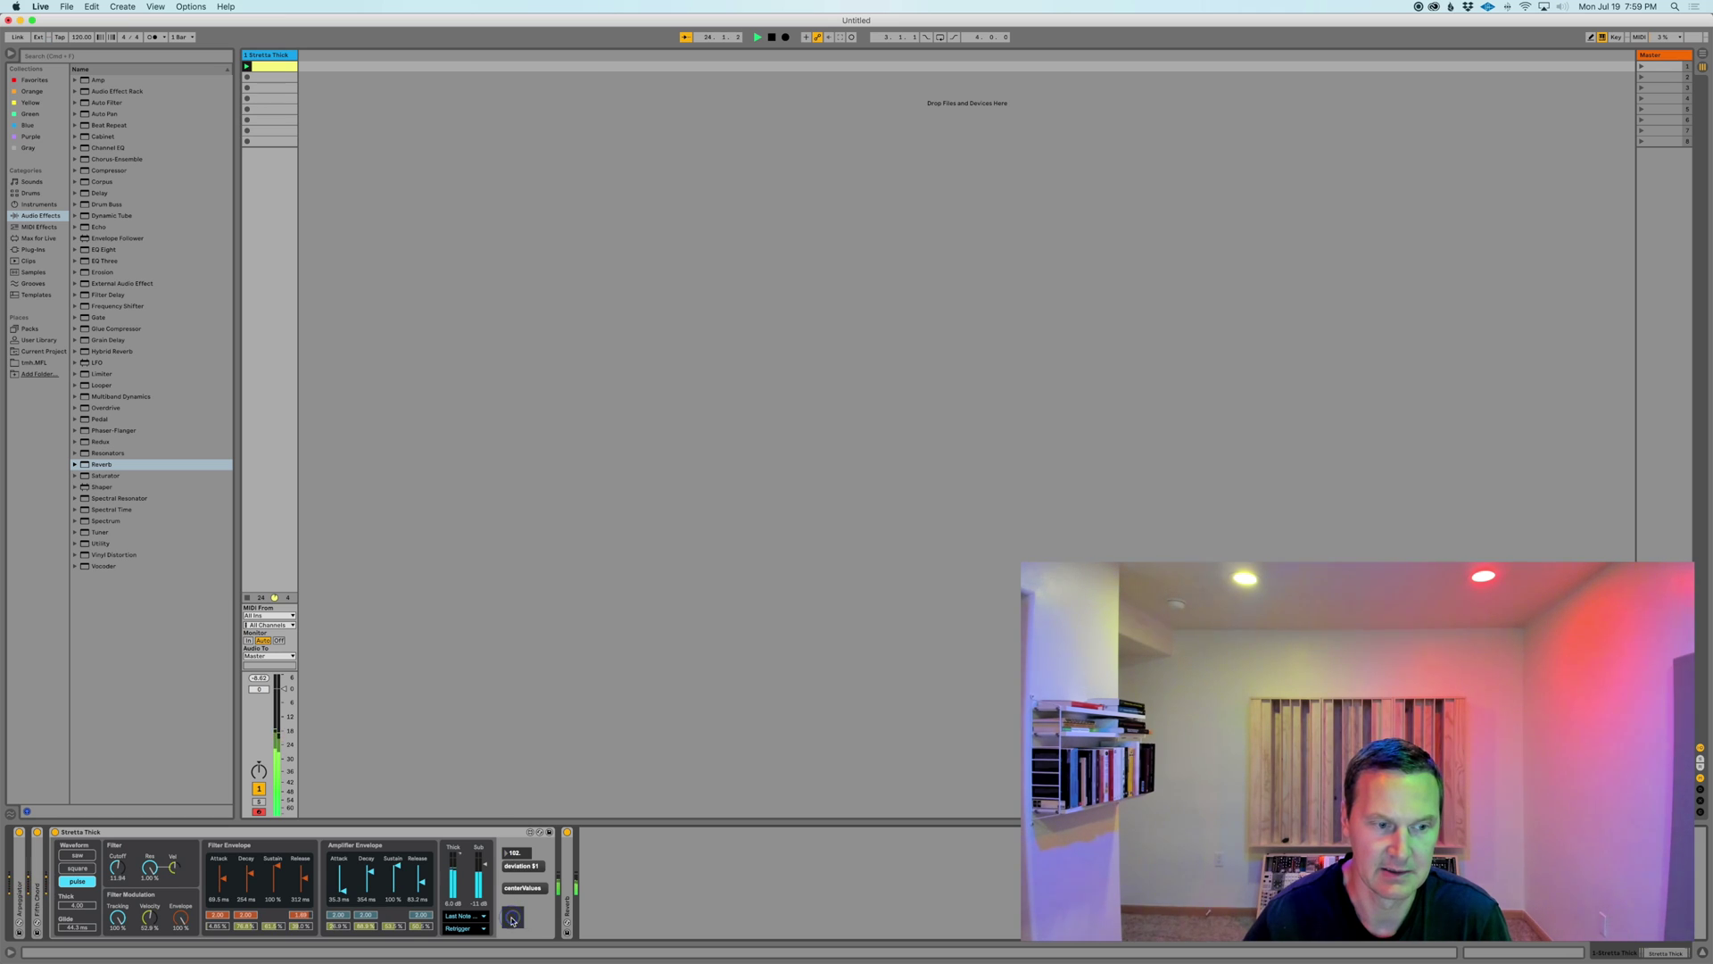
pyautogui.click(513, 919)
pyautogui.click(514, 920)
pyautogui.click(513, 921)
pyautogui.click(513, 921)
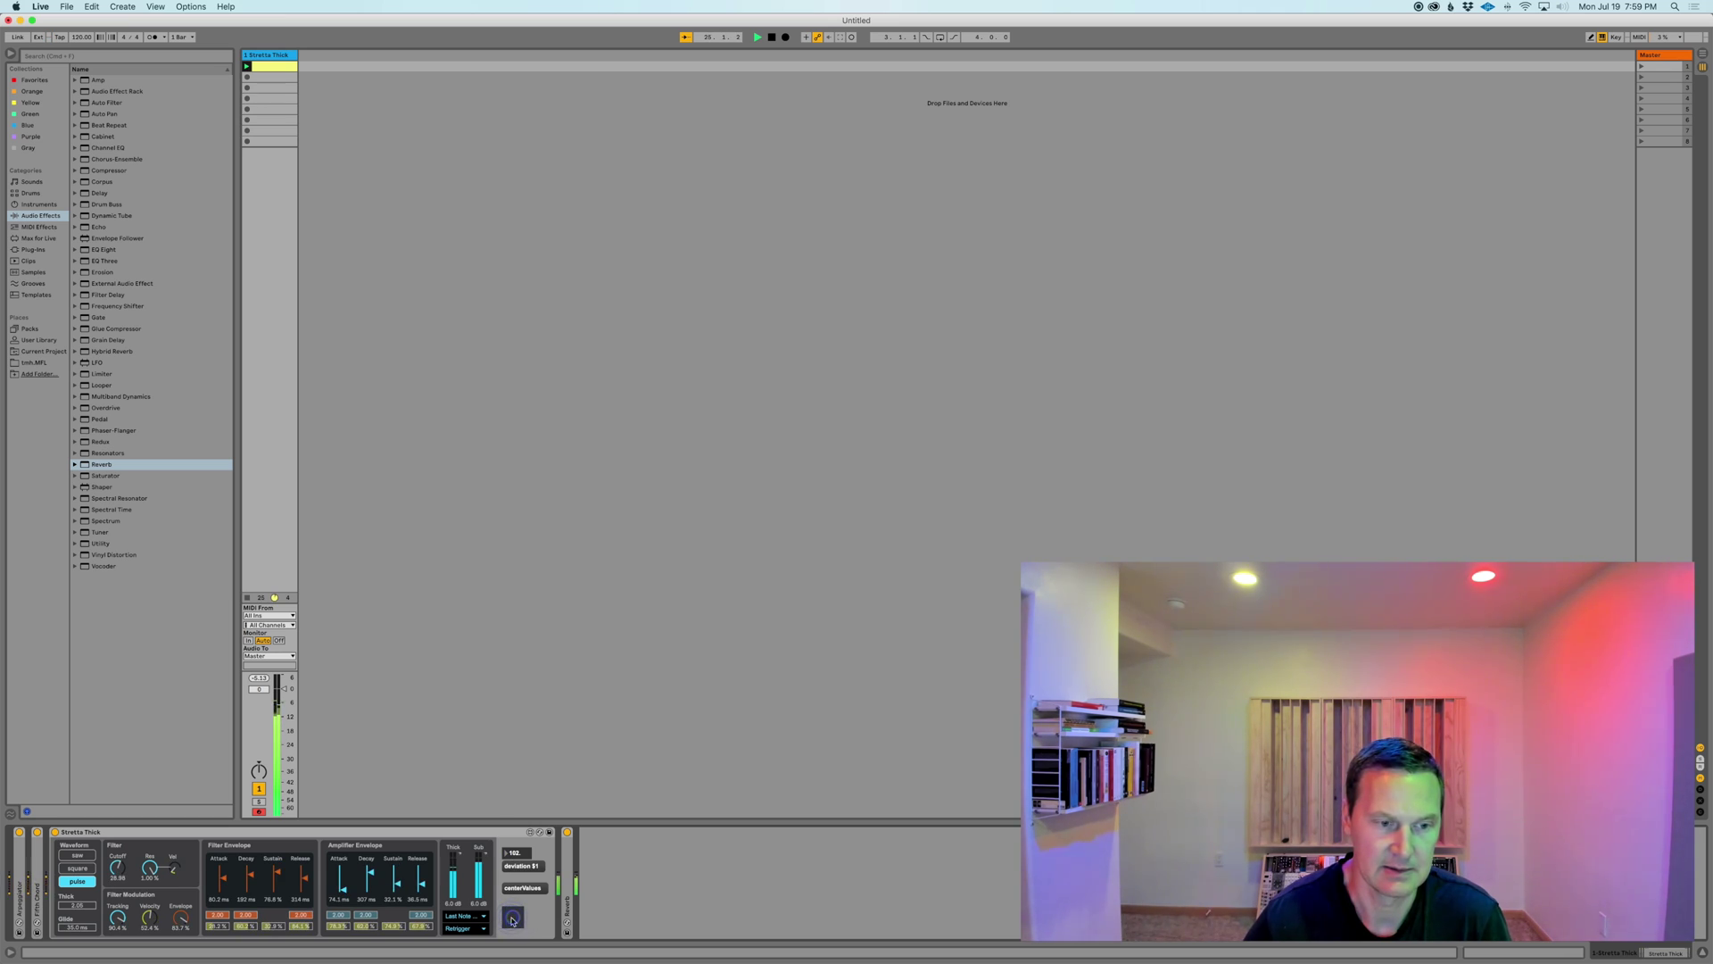
pyautogui.click(513, 921)
pyautogui.click(513, 921)
pyautogui.click(513, 921)
pyautogui.click(513, 921)
pyautogui.click(513, 921)
pyautogui.click(514, 921)
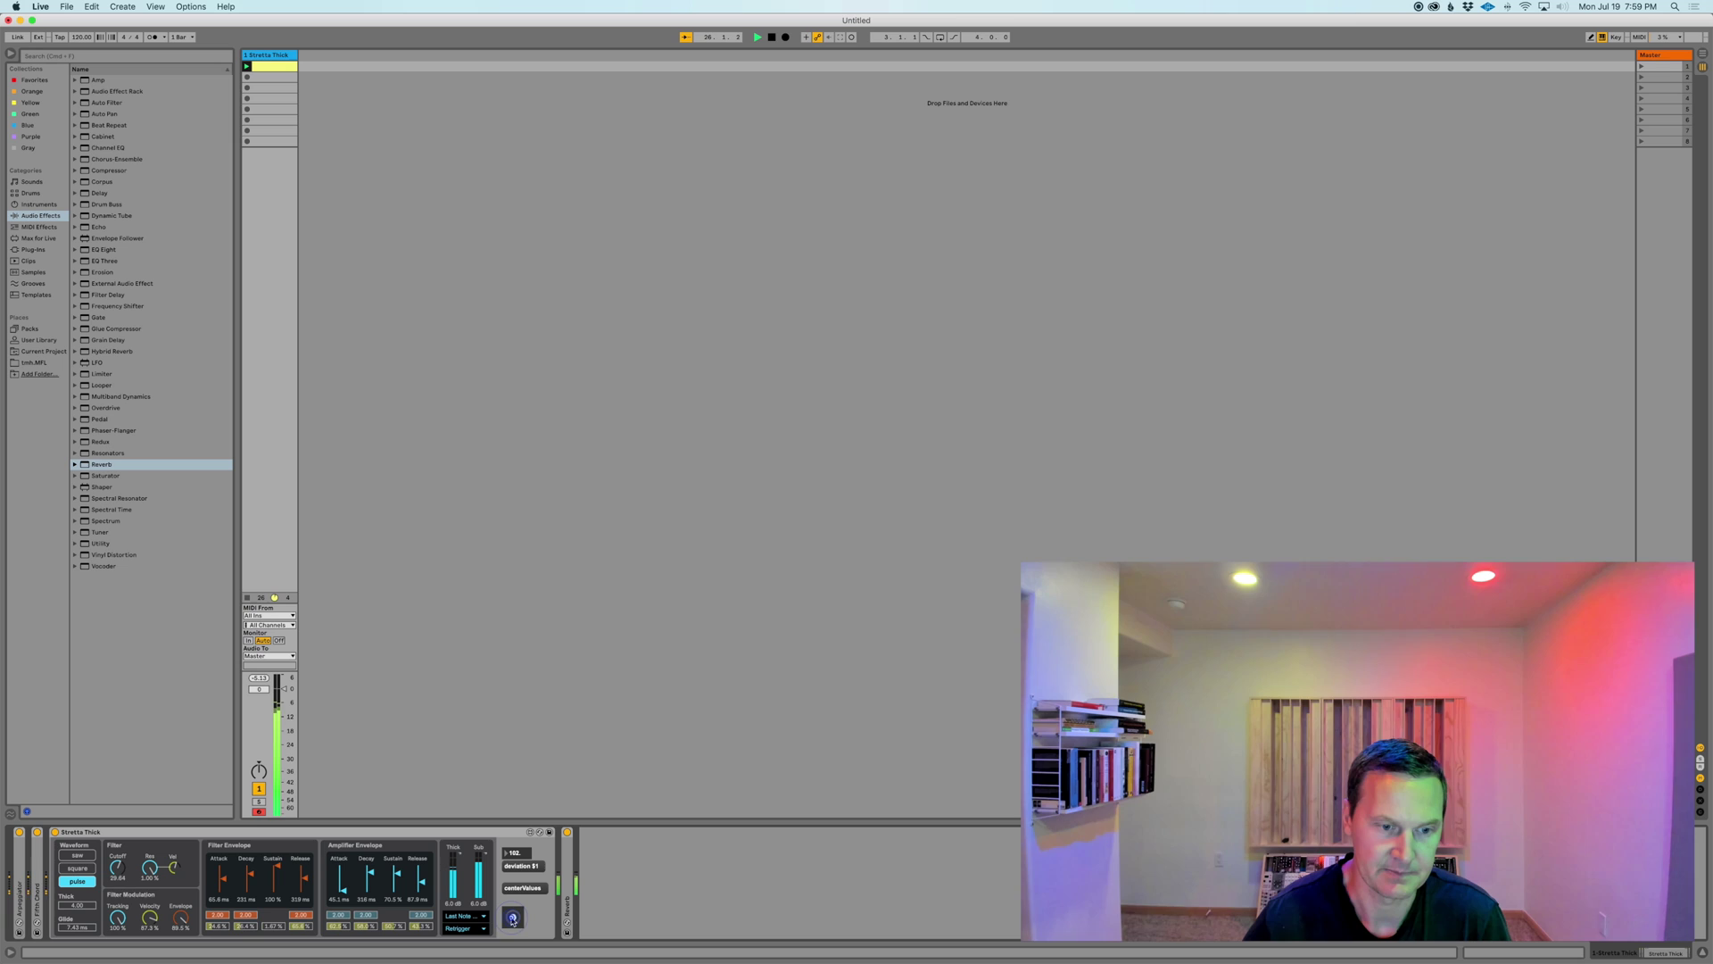
pyautogui.click(513, 921)
pyautogui.click(513, 921)
pyautogui.click(513, 921)
# Lower the deviation from 102 to 42 and randomize the synth three more times
pyautogui.moveTo(513, 857); pyautogui.dragTo(515, 929)
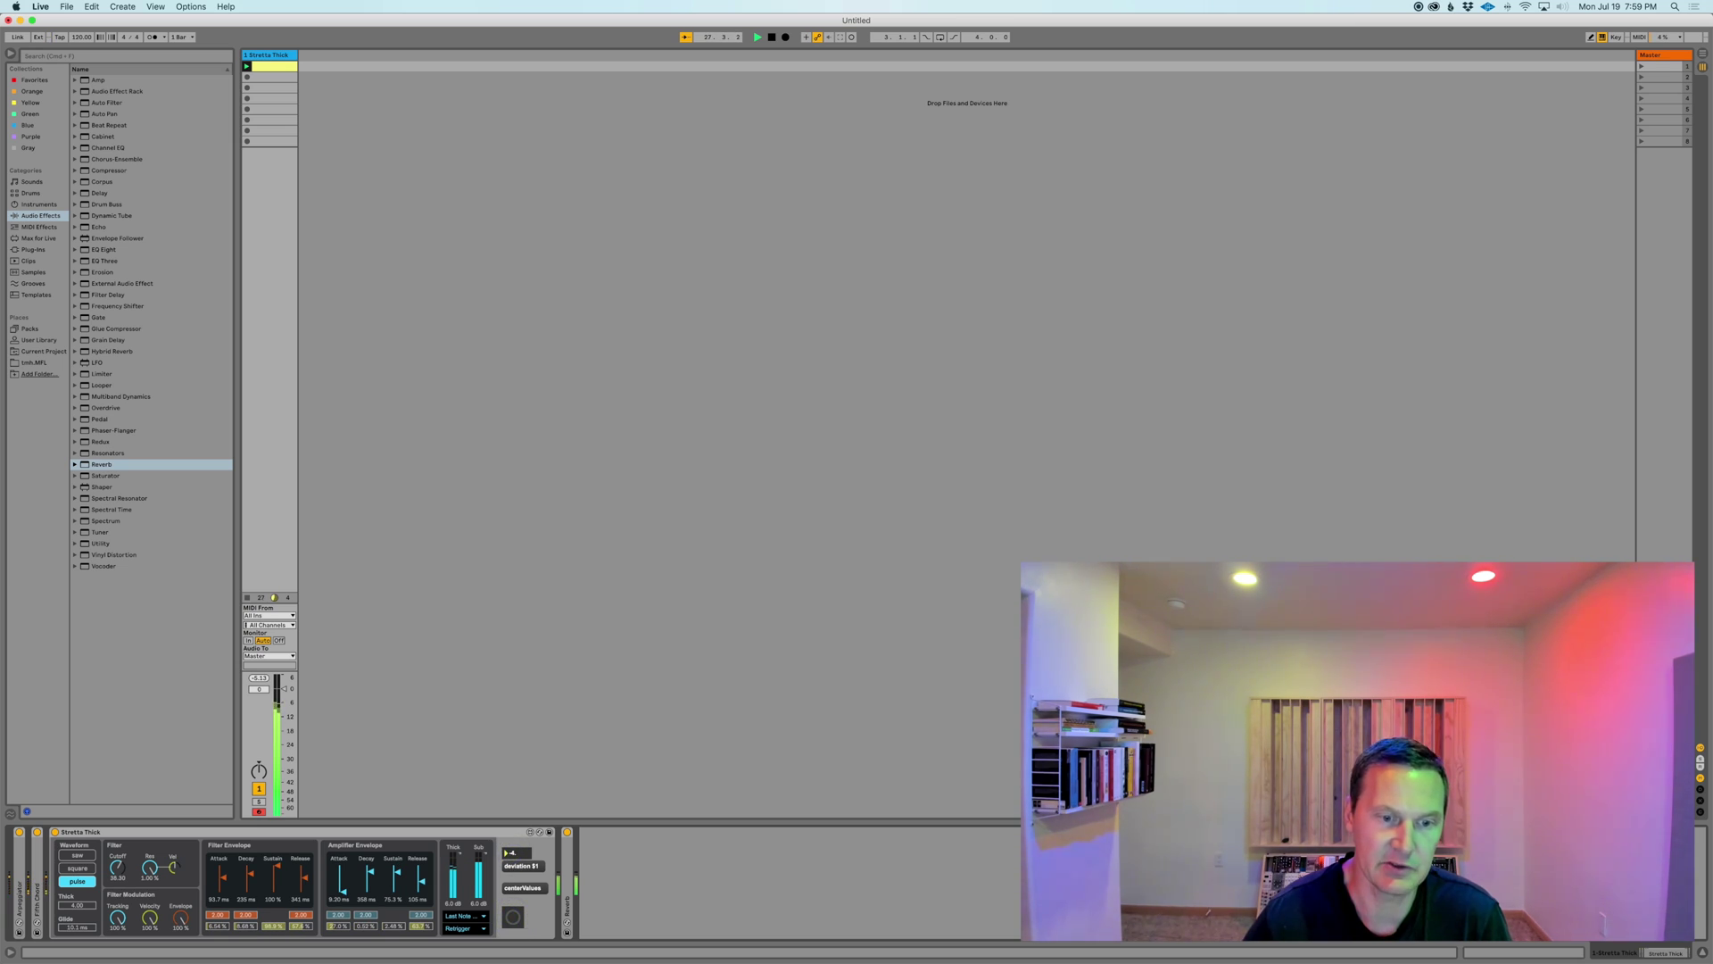
pyautogui.click(517, 920)
pyautogui.click(517, 920)
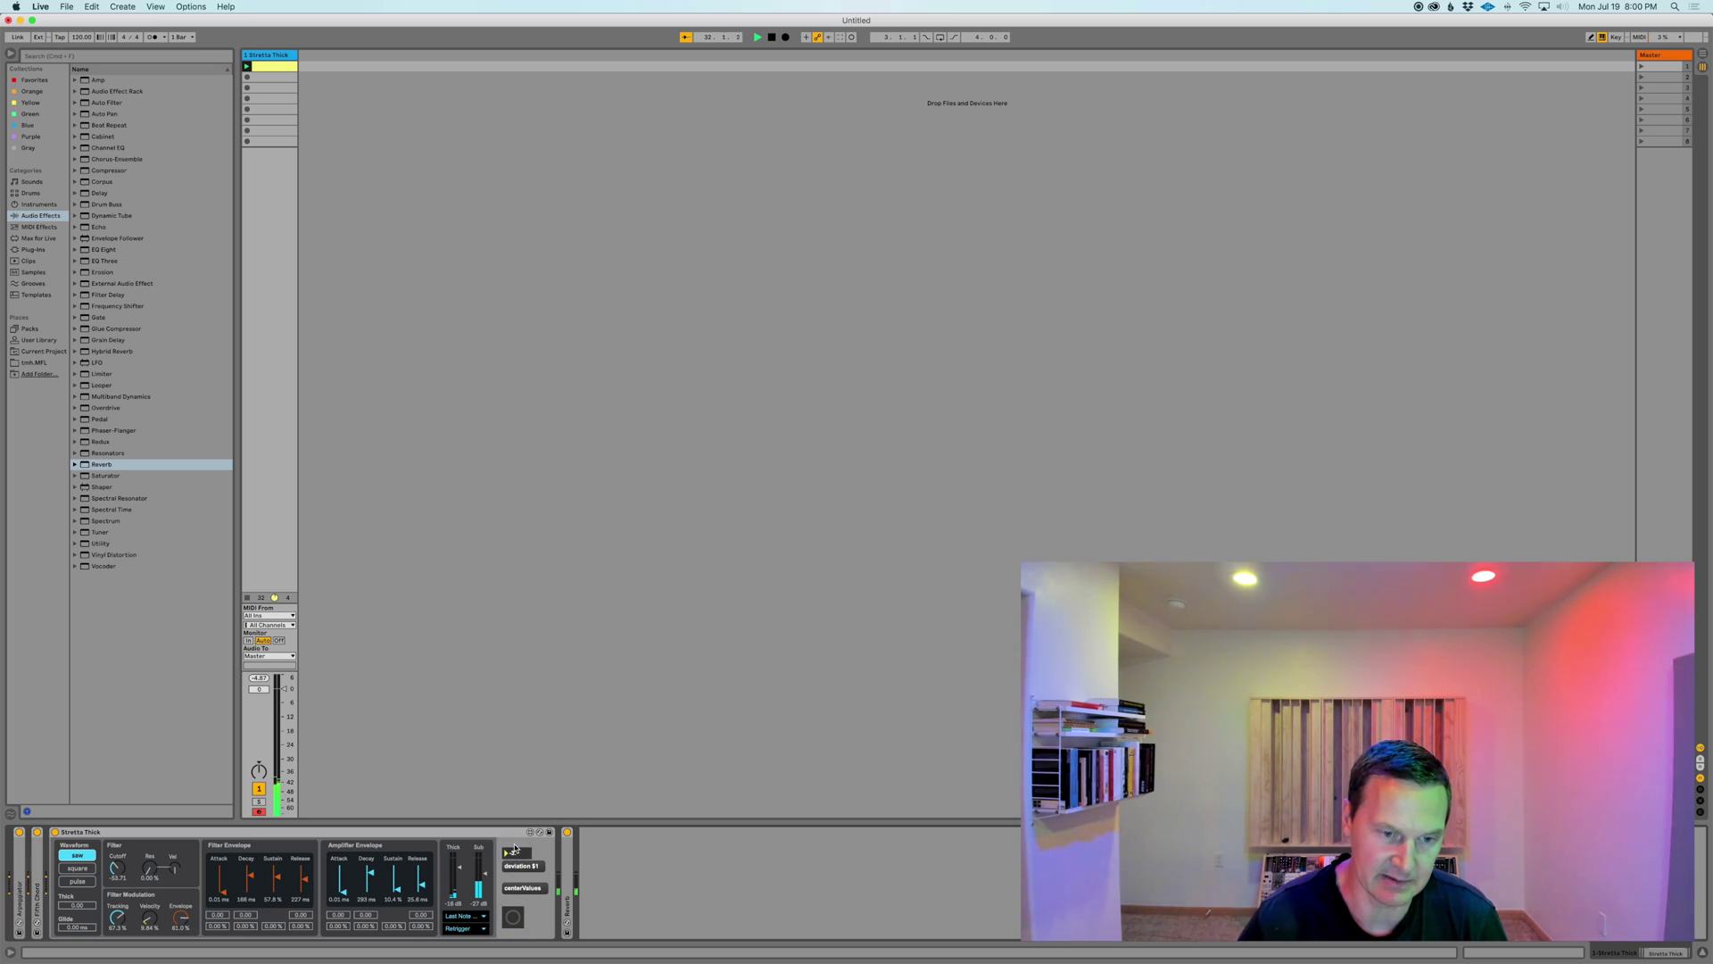
pyautogui.click(515, 916)
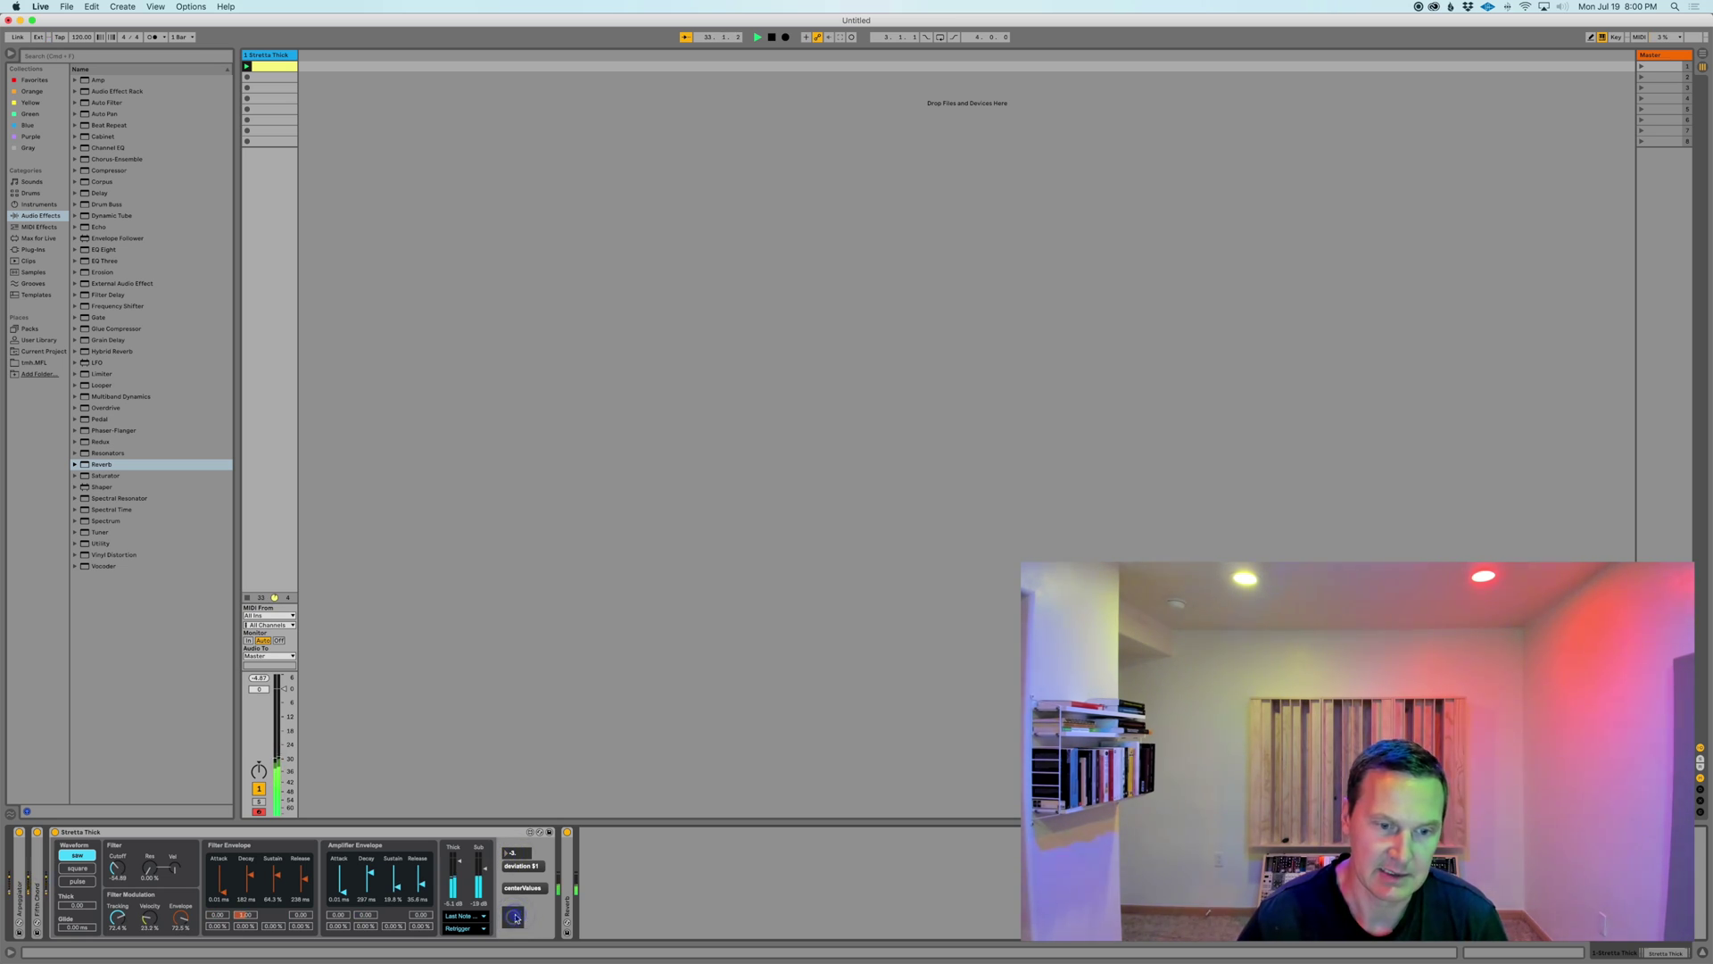
# Raise the deviation from -3 to 8 and randomize the synth six more times
pyautogui.moveTo(510, 858); pyautogui.dragTo(508, 850)
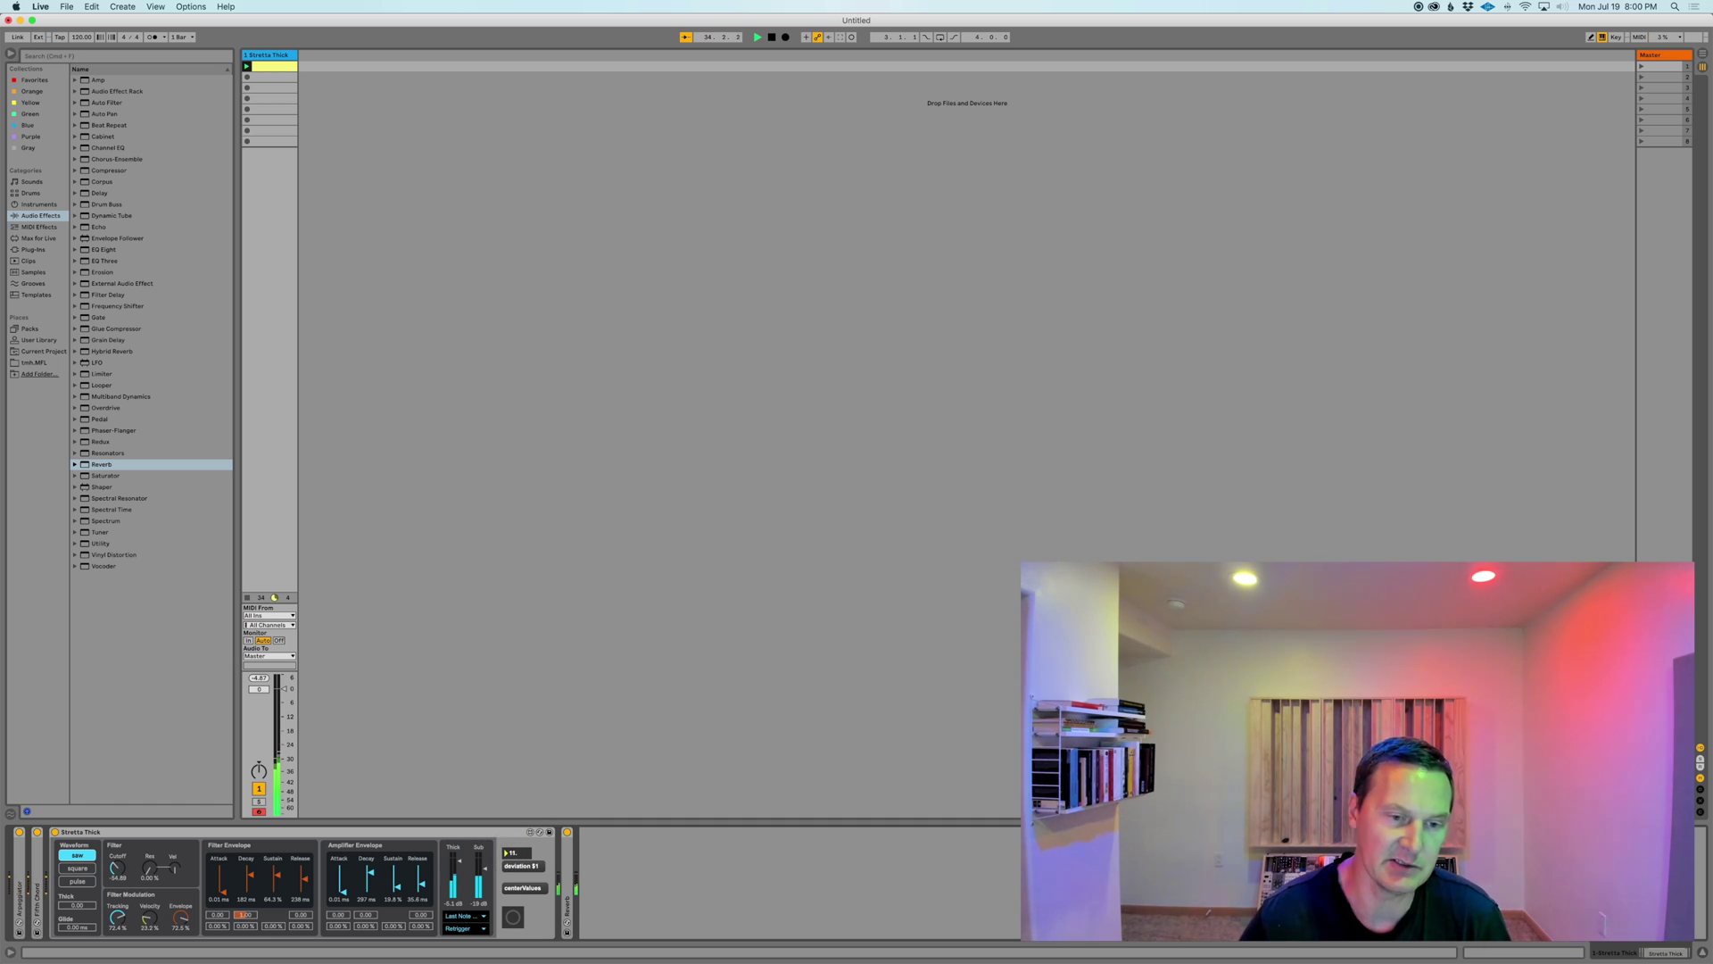
pyautogui.click(515, 917)
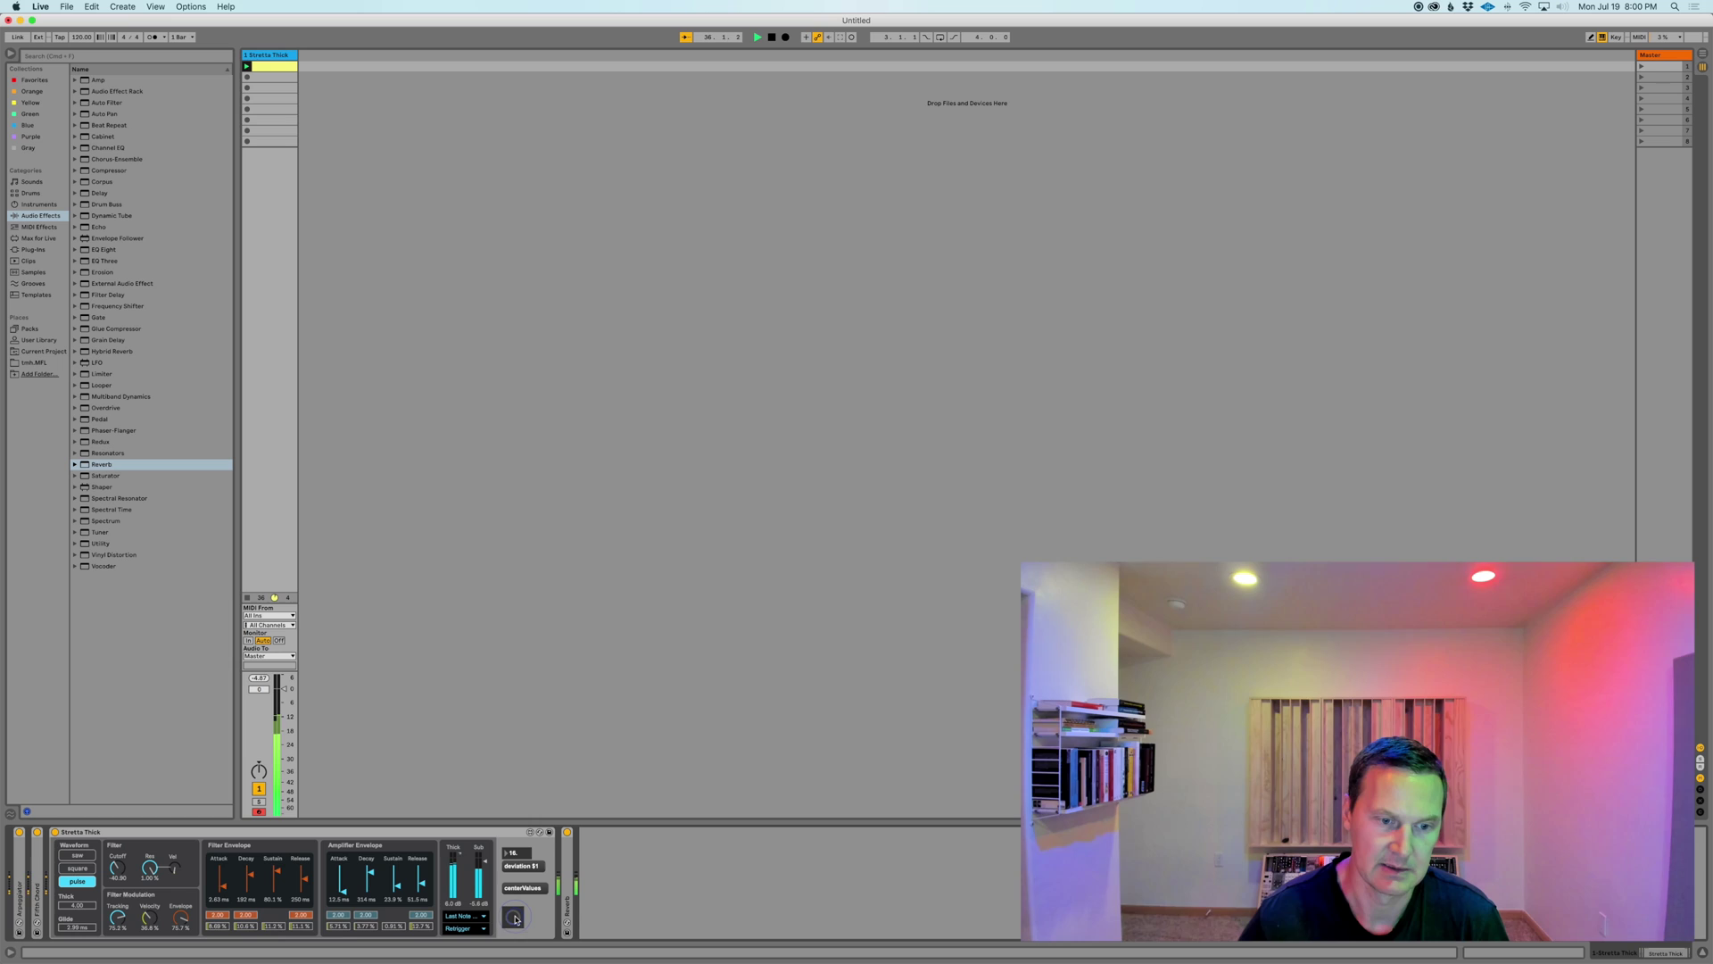
pyautogui.click(515, 917)
pyautogui.click(515, 918)
pyautogui.click(515, 918)
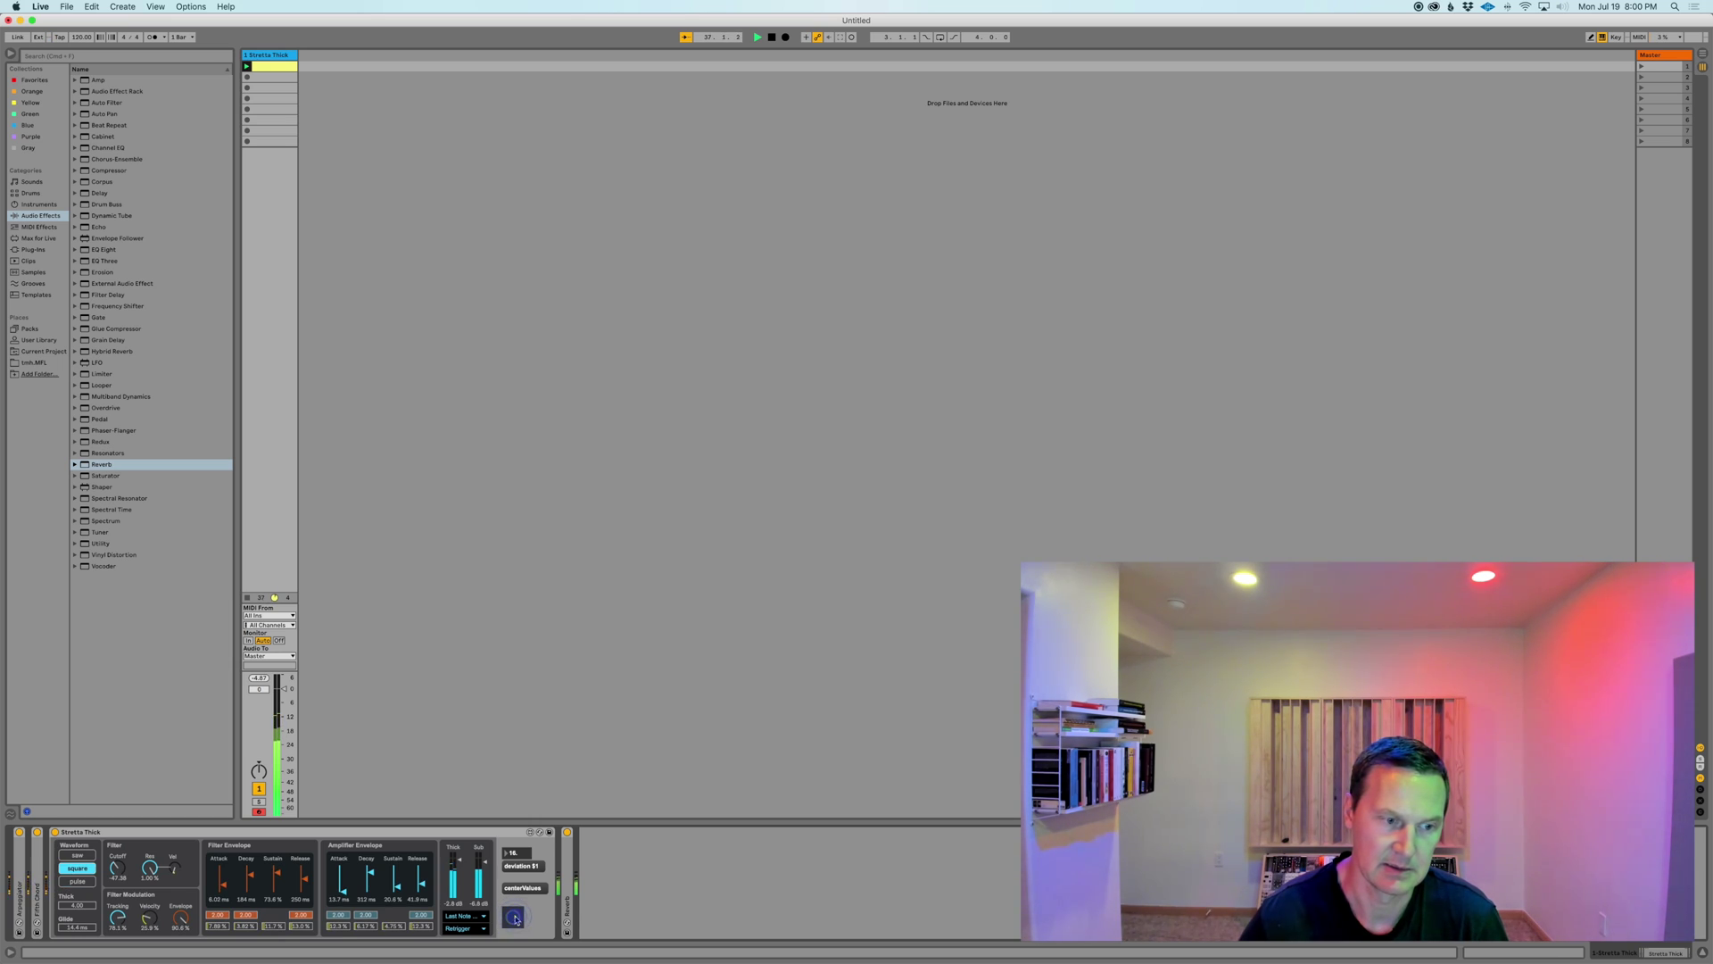
pyautogui.click(515, 918)
pyautogui.click(515, 917)
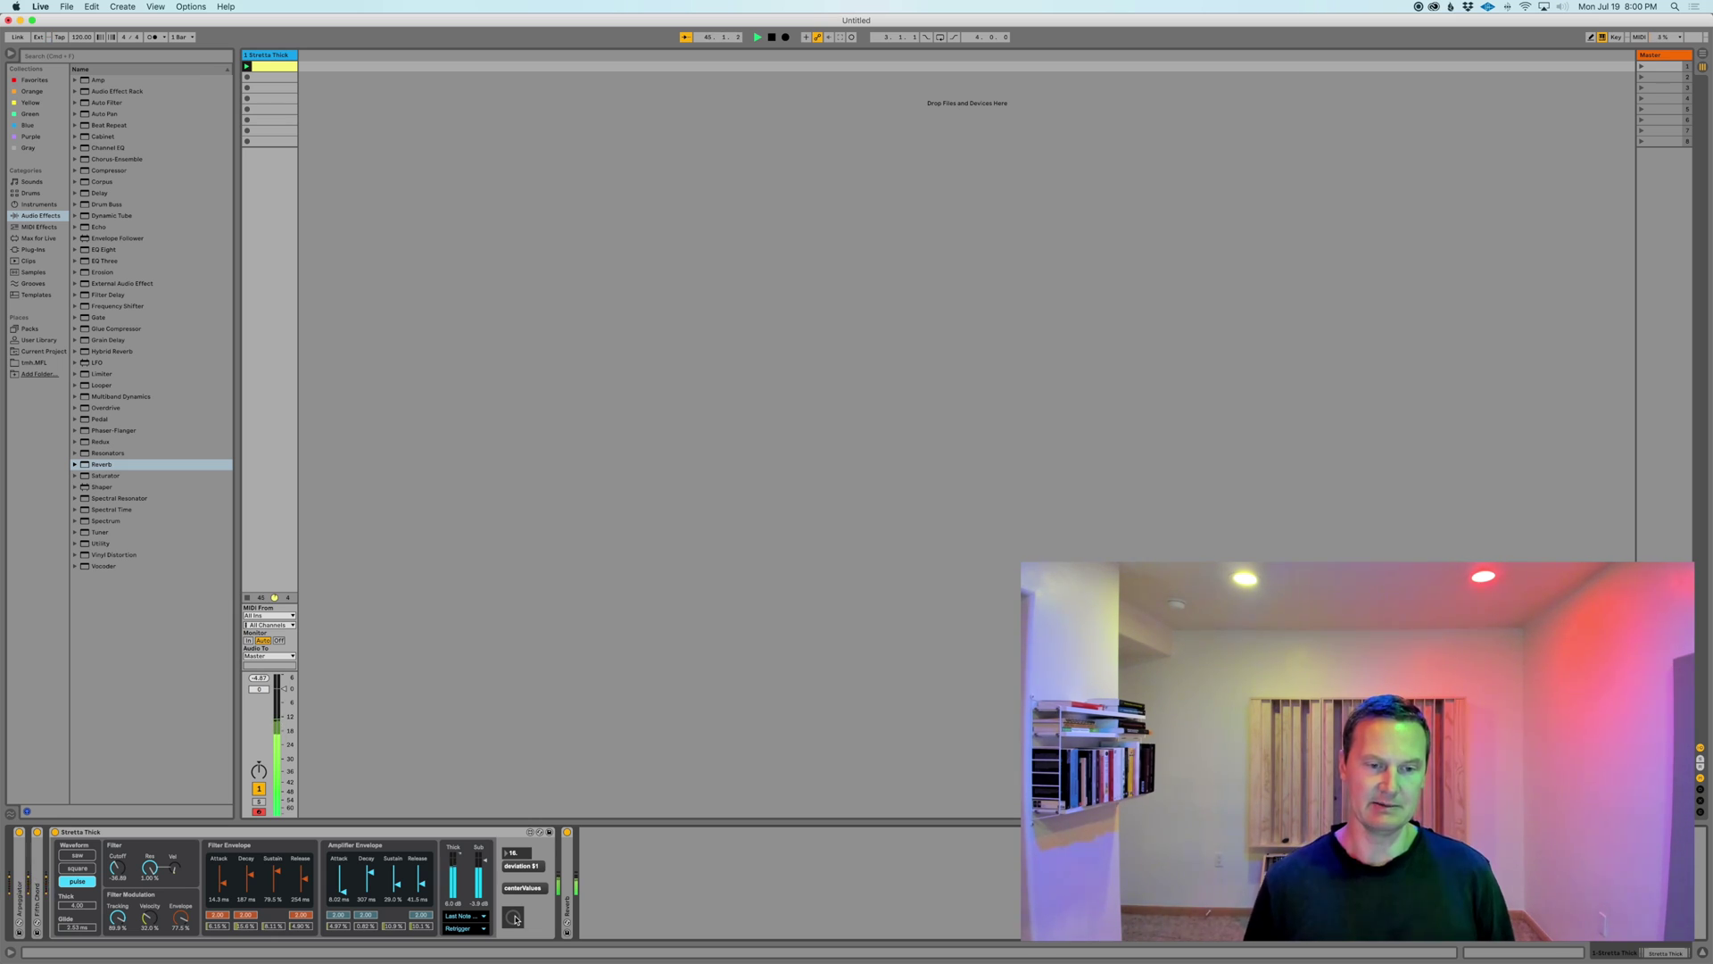
# Randomize once more, leaving the filter envelope at 12.0 ms, 183 ms, 79.7% and 346 ms
pyautogui.click(516, 919)
pyautogui.click(507, 635)
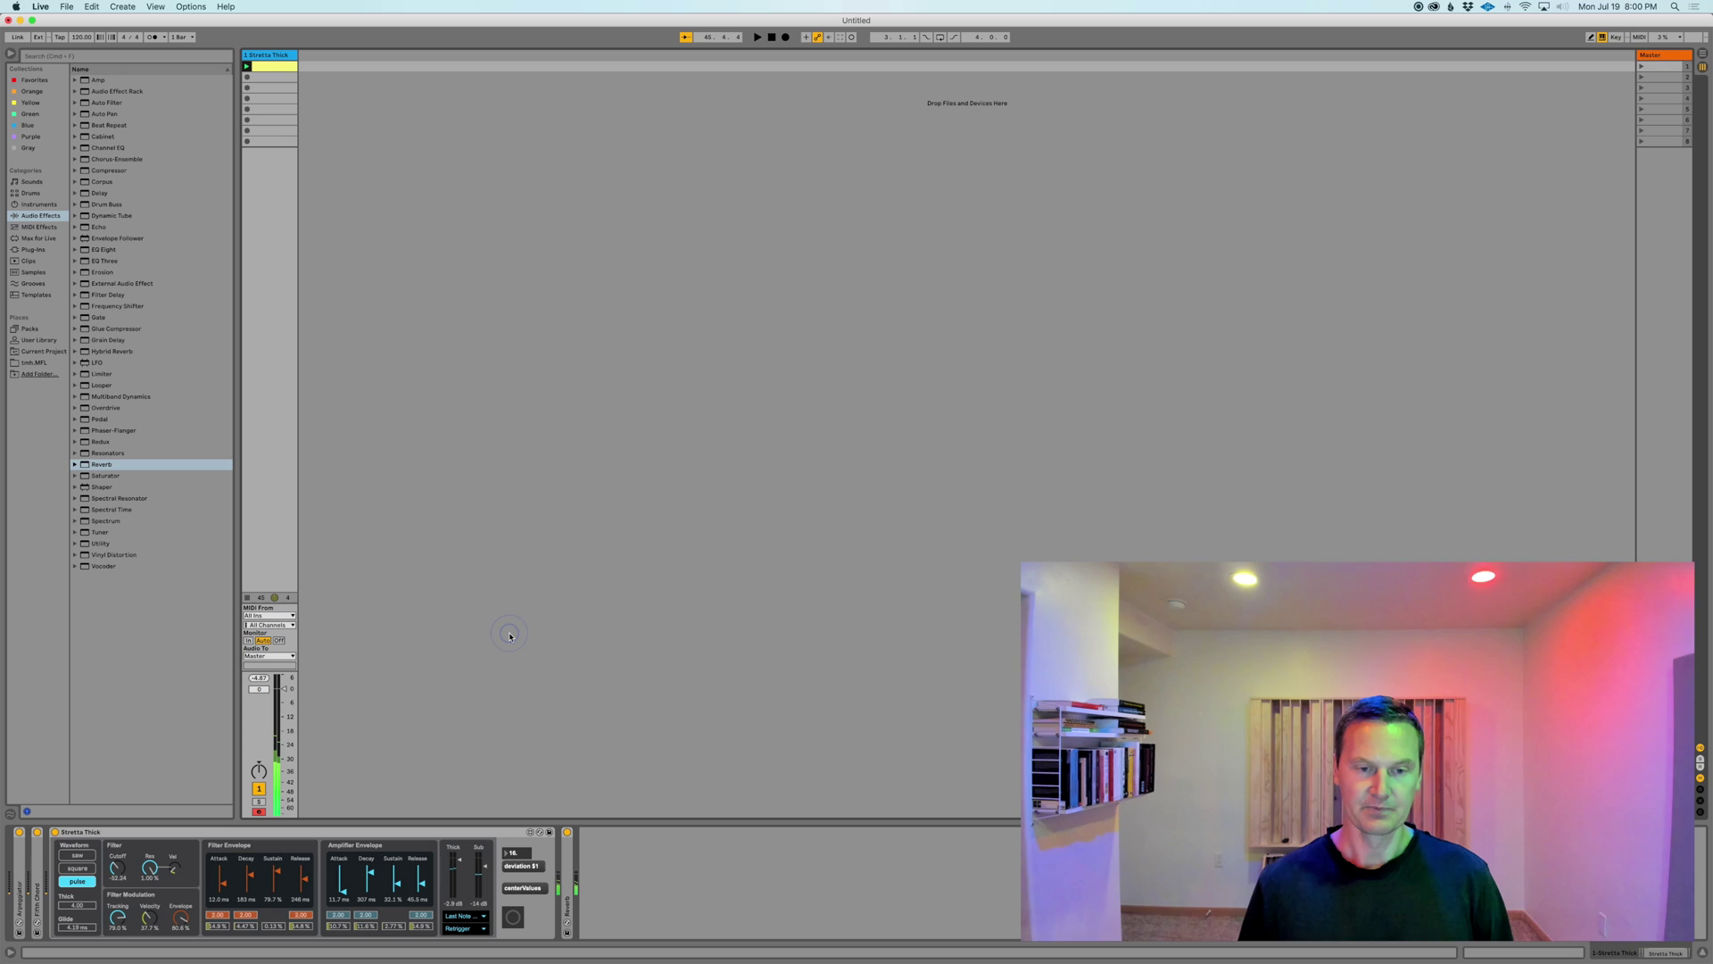